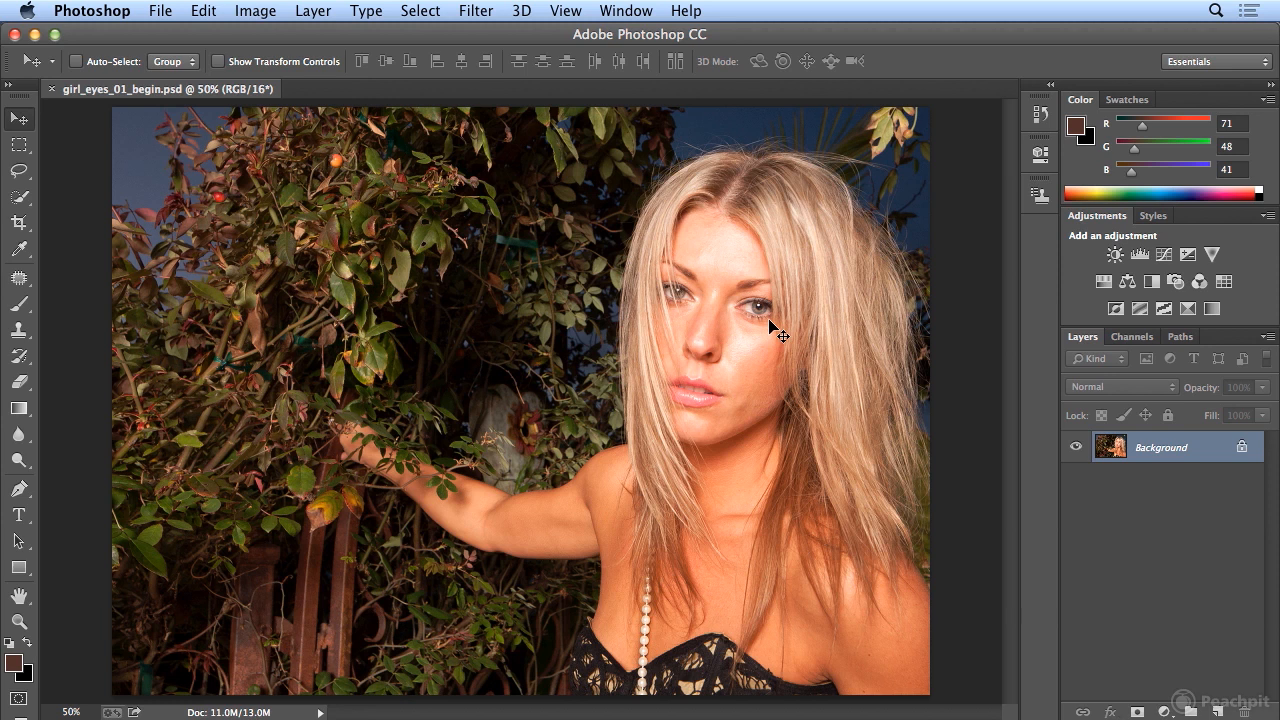
# - Check the saved channels, then load the eyes channel as a new selection
pyautogui.click(1132, 337)
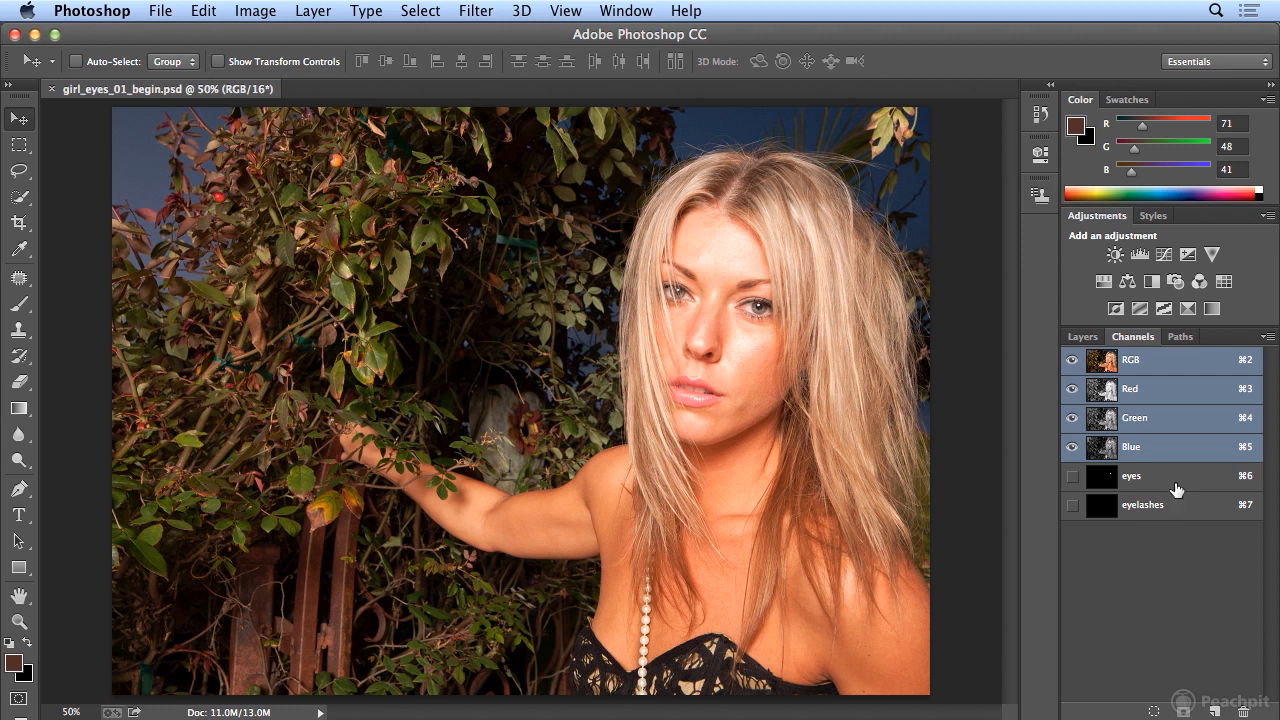
pyautogui.click(1074, 340)
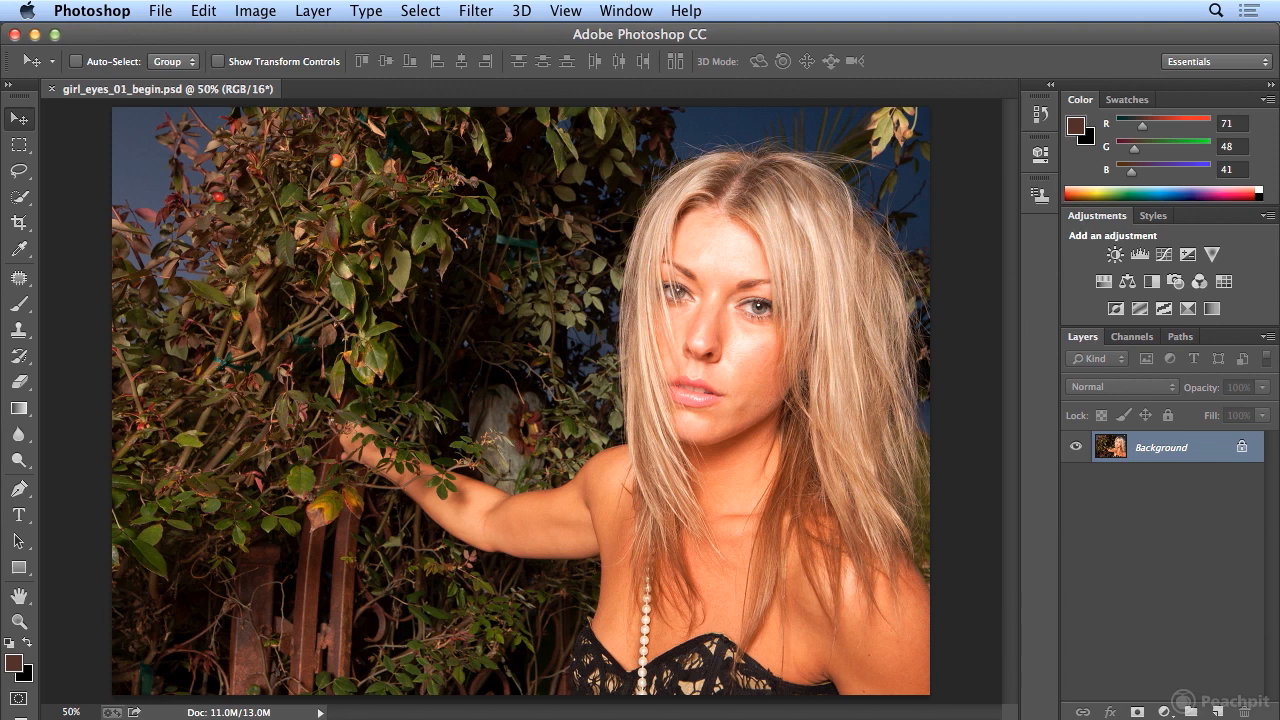
pyautogui.click(420, 10)
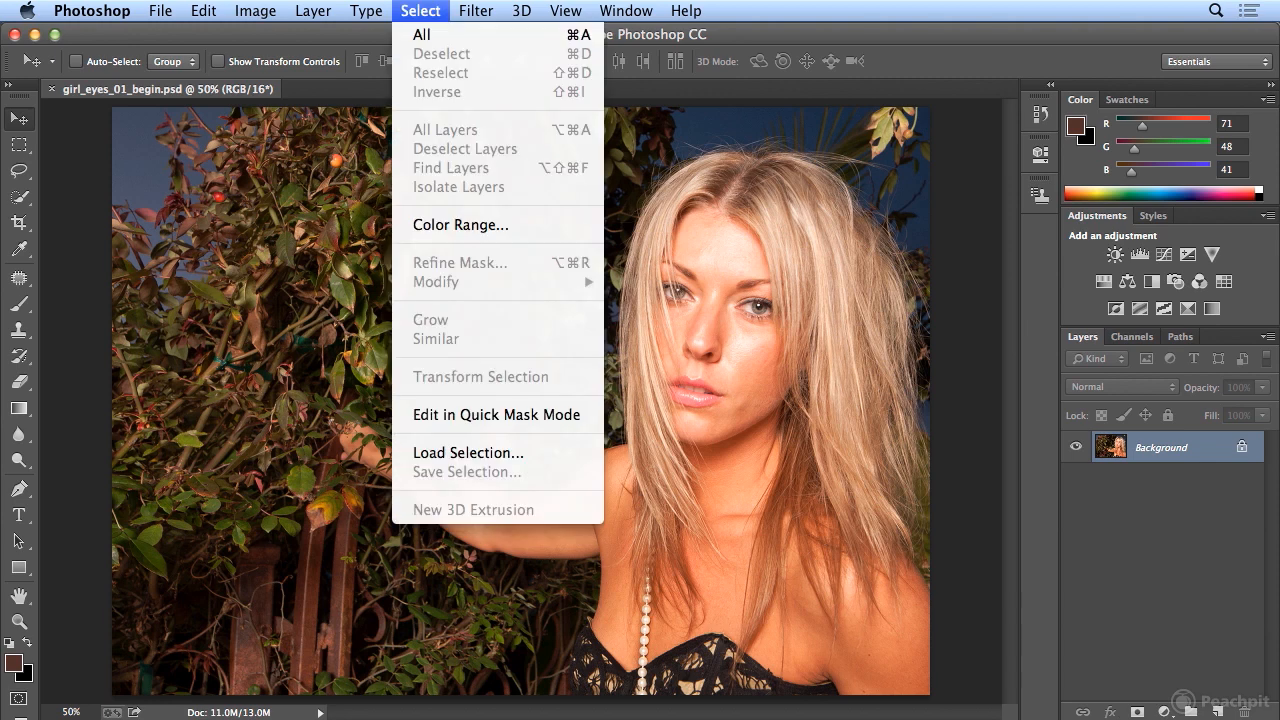
pyautogui.click(531, 455)
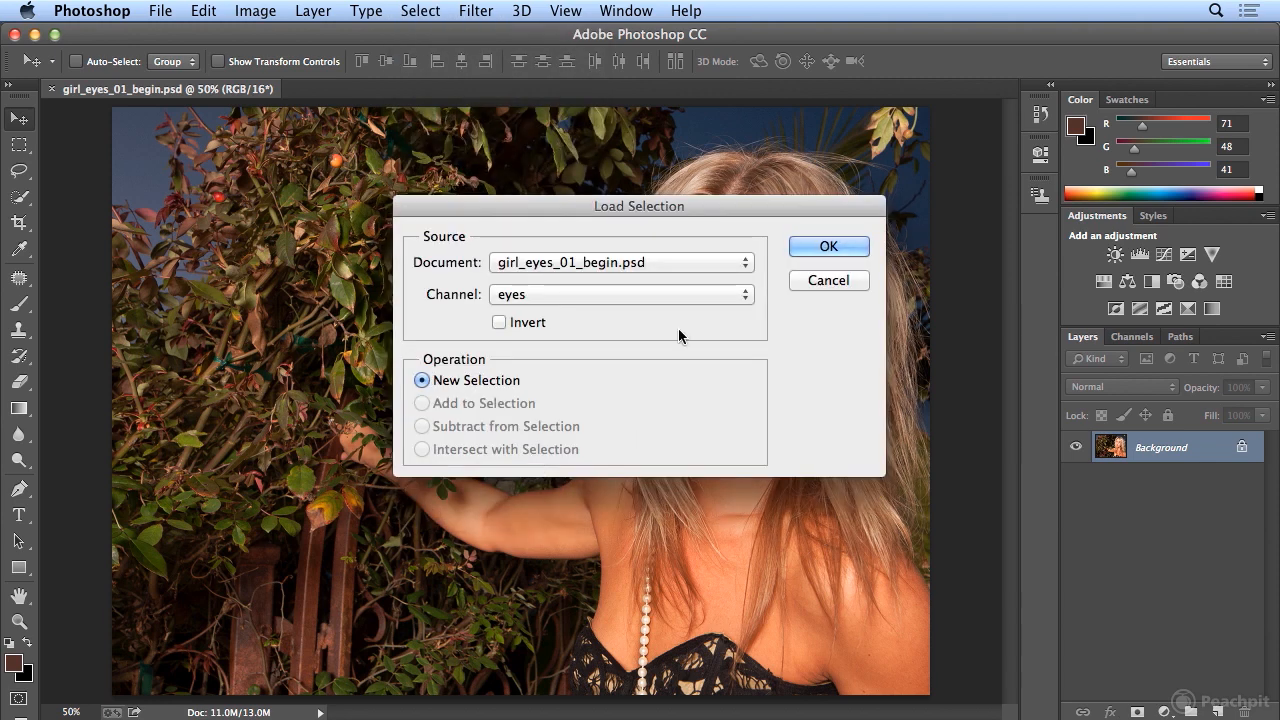
pyautogui.click(596, 296)
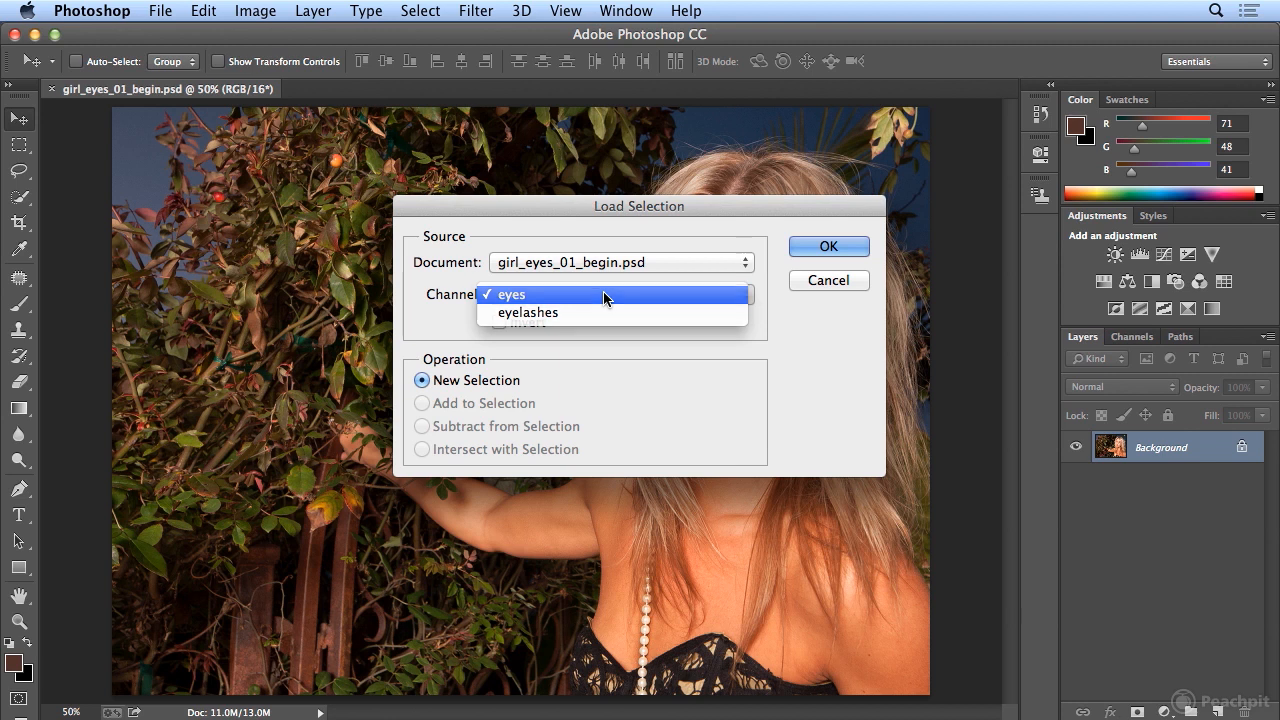
pyautogui.click(596, 296)
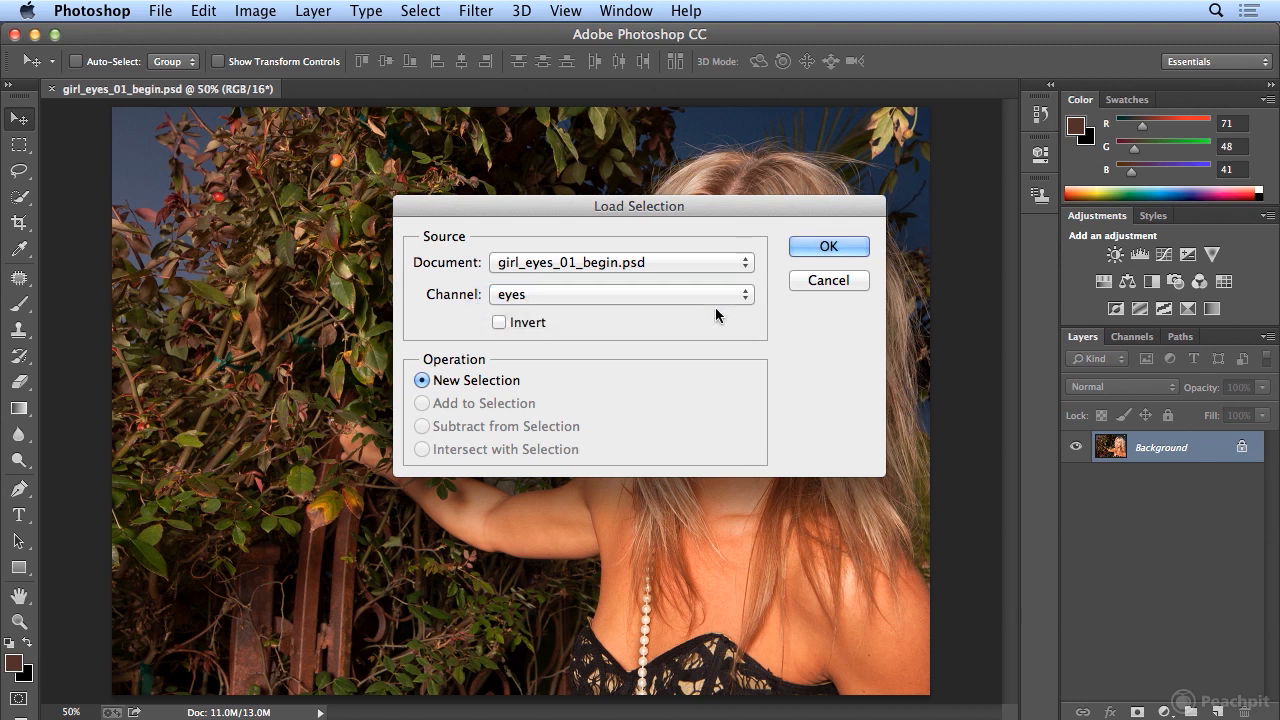
pyautogui.click(818, 250)
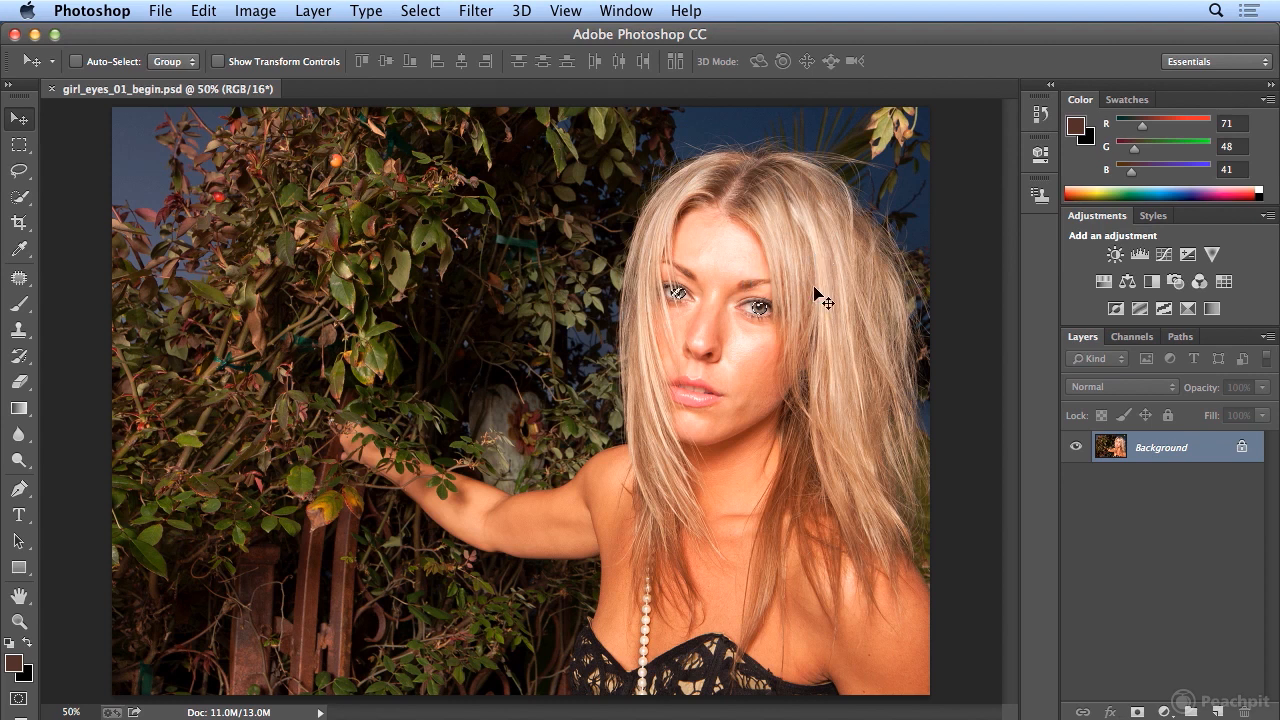
# - Zoom to 200% and scroll so both selected eyes sit in view
pyautogui.press('super+equal')
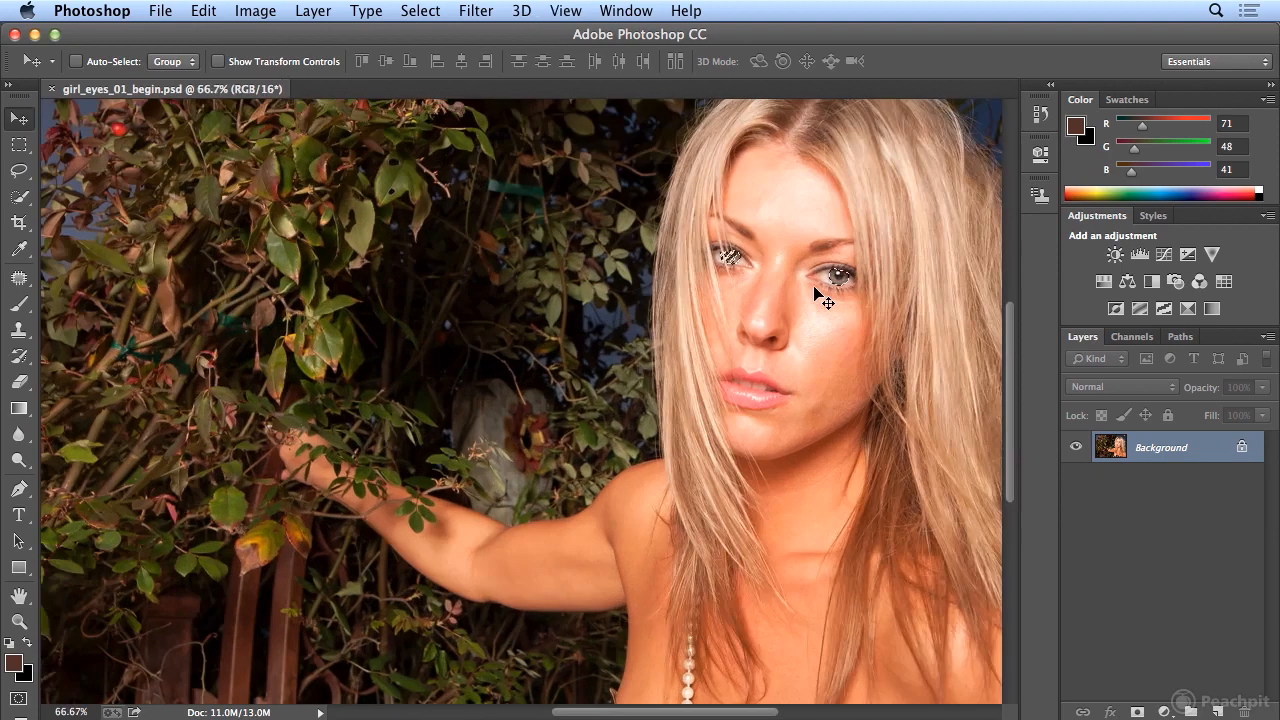
pyautogui.press('super+equal')
pyautogui.press('super+equal')
pyautogui.moveTo(626, 712); pyautogui.dragTo(724, 712)
pyautogui.moveTo(1010, 428); pyautogui.dragTo(1012, 355)
pyautogui.moveTo(740, 706); pyautogui.dragTo(765, 708)
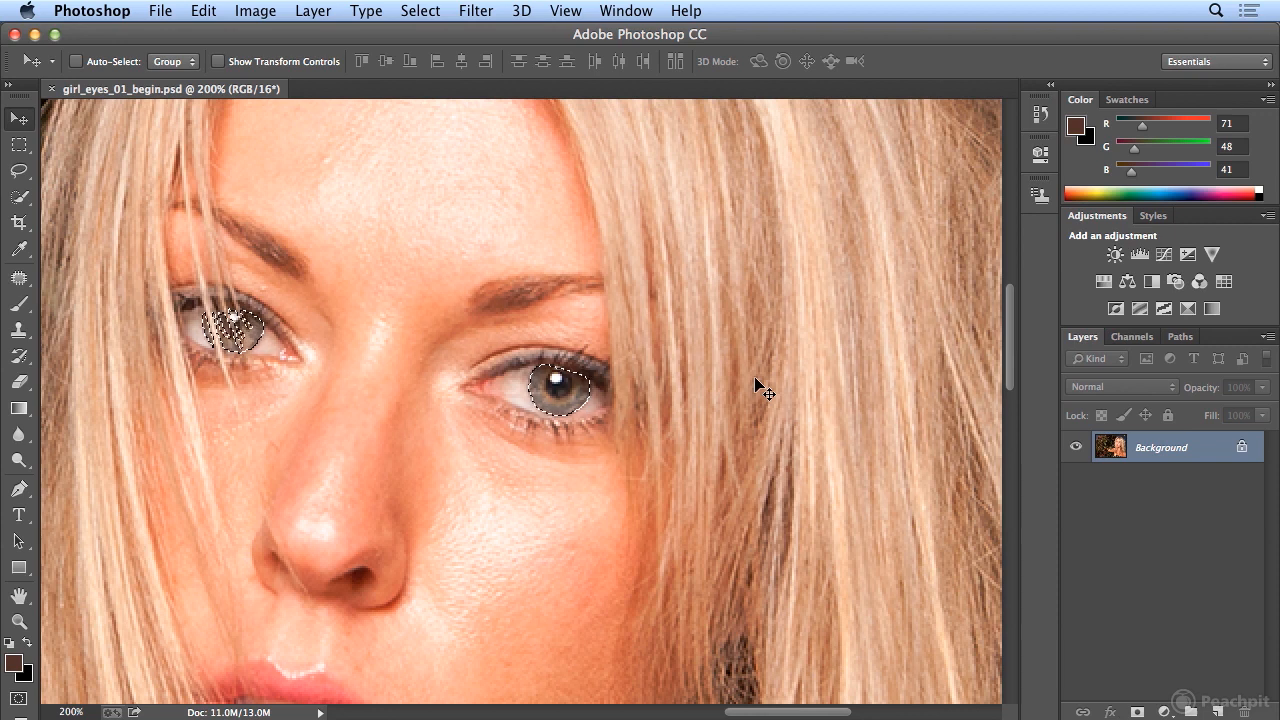
# - Convert the layer for Smart Filters into a smart object
pyautogui.click(476, 10)
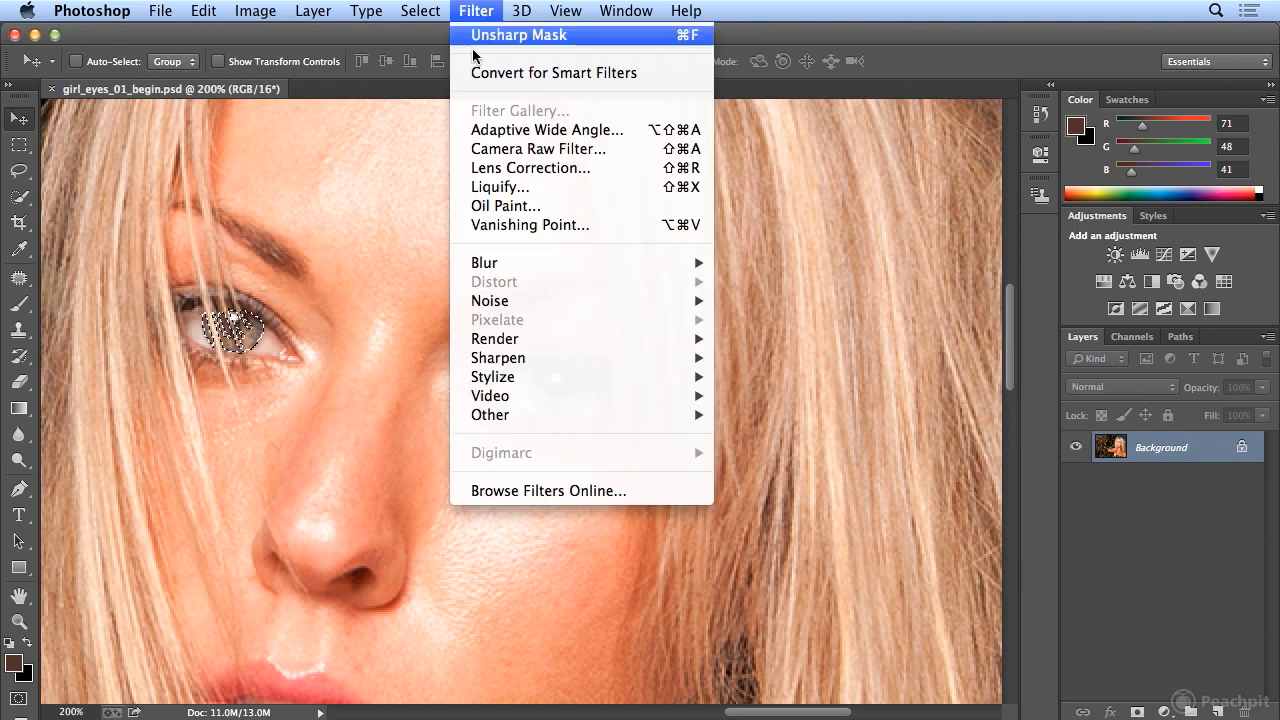
pyautogui.moveTo(575, 345)
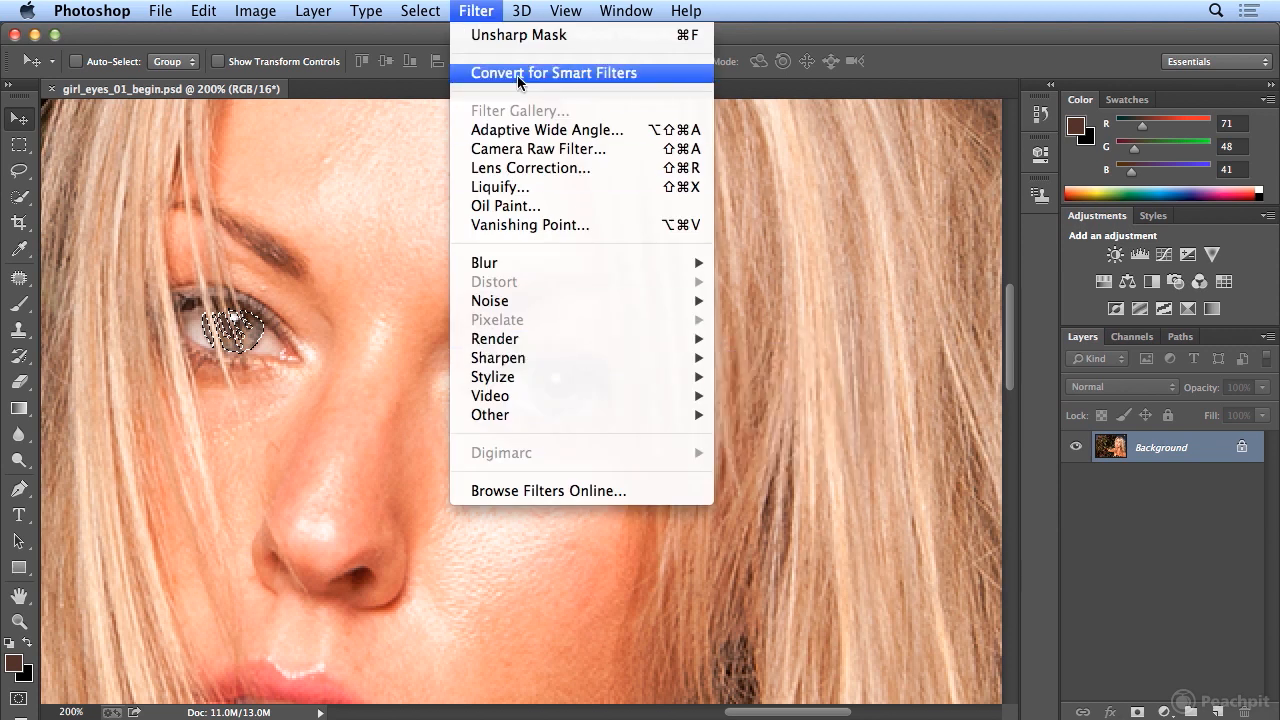
pyautogui.click(481, 10)
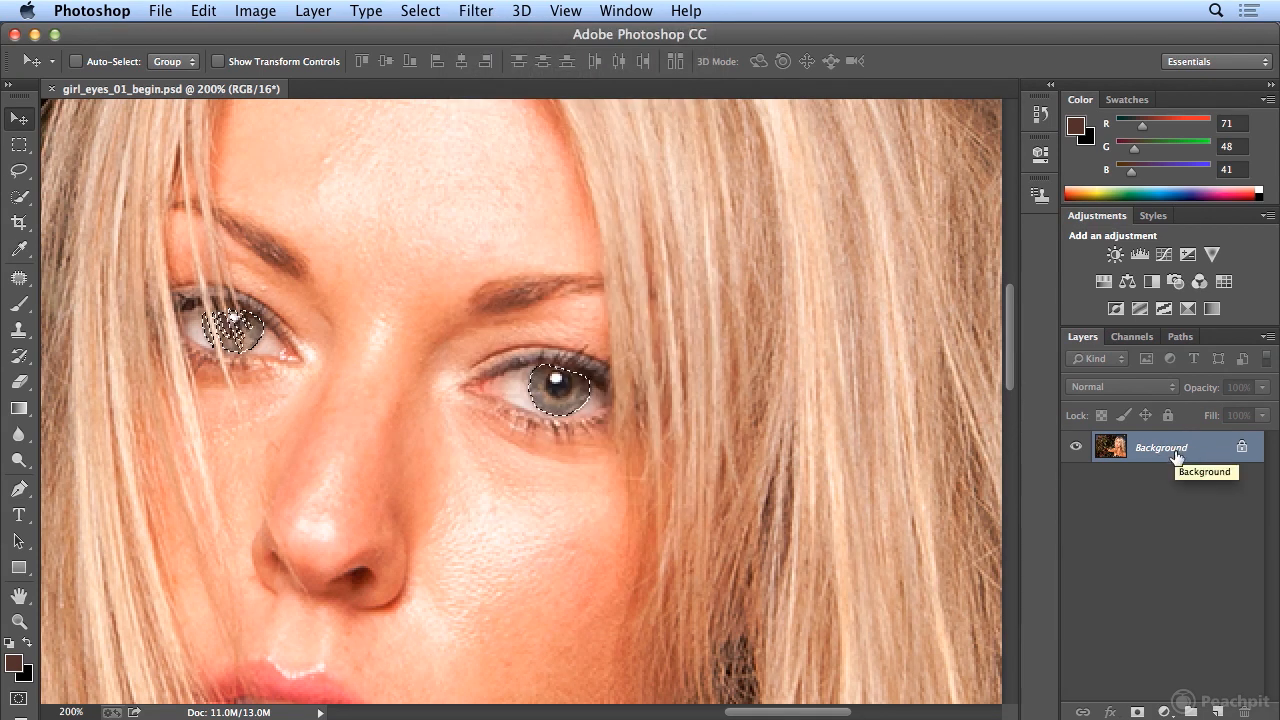
pyautogui.click(492, 11)
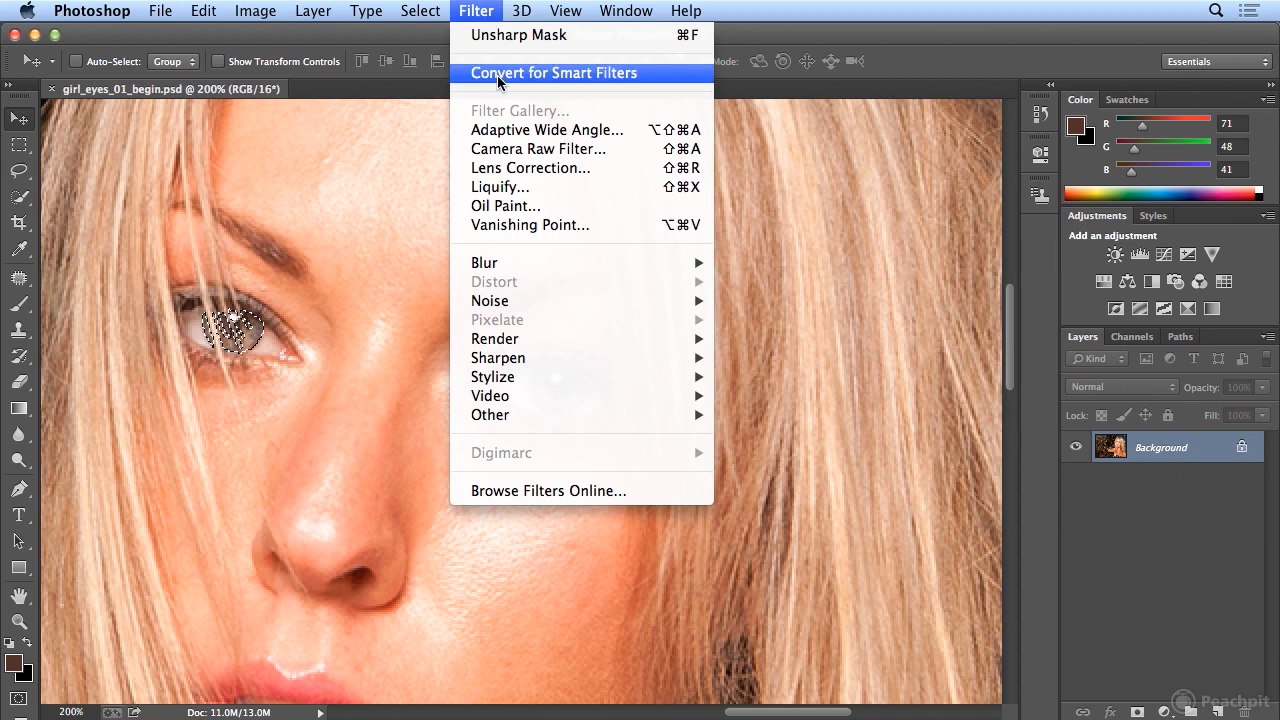
pyautogui.click(497, 75)
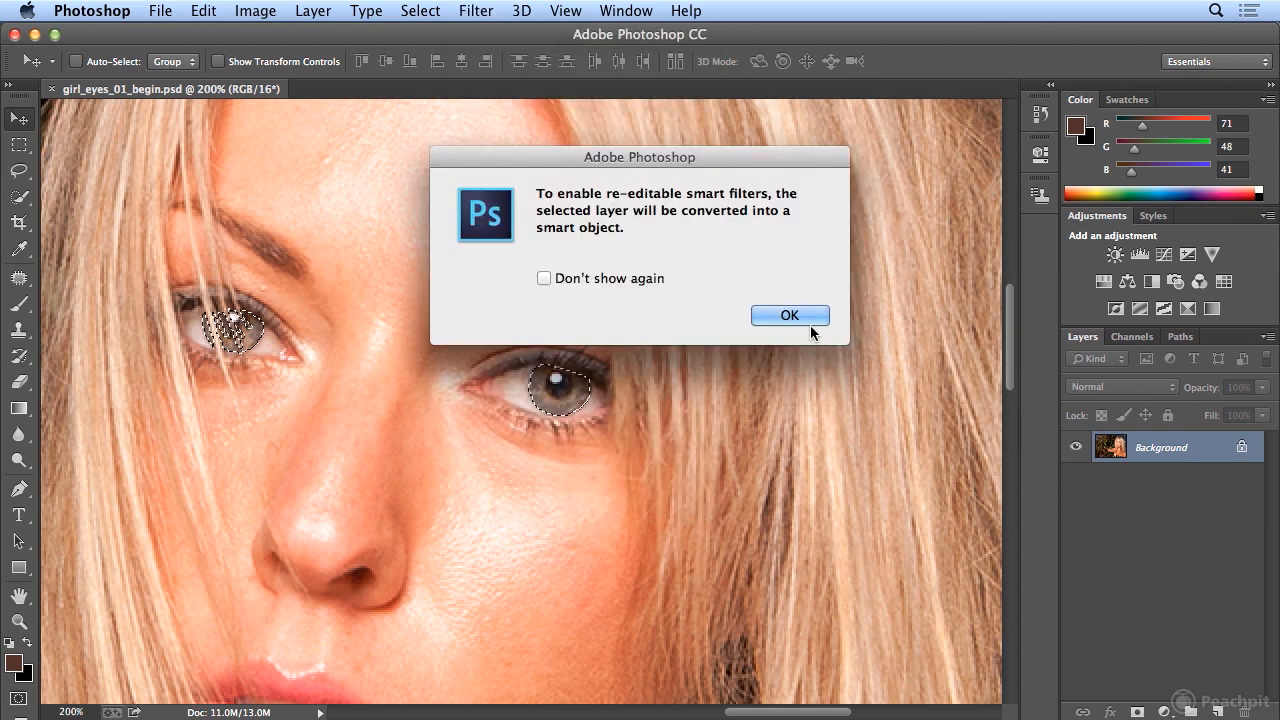
pyautogui.click(806, 318)
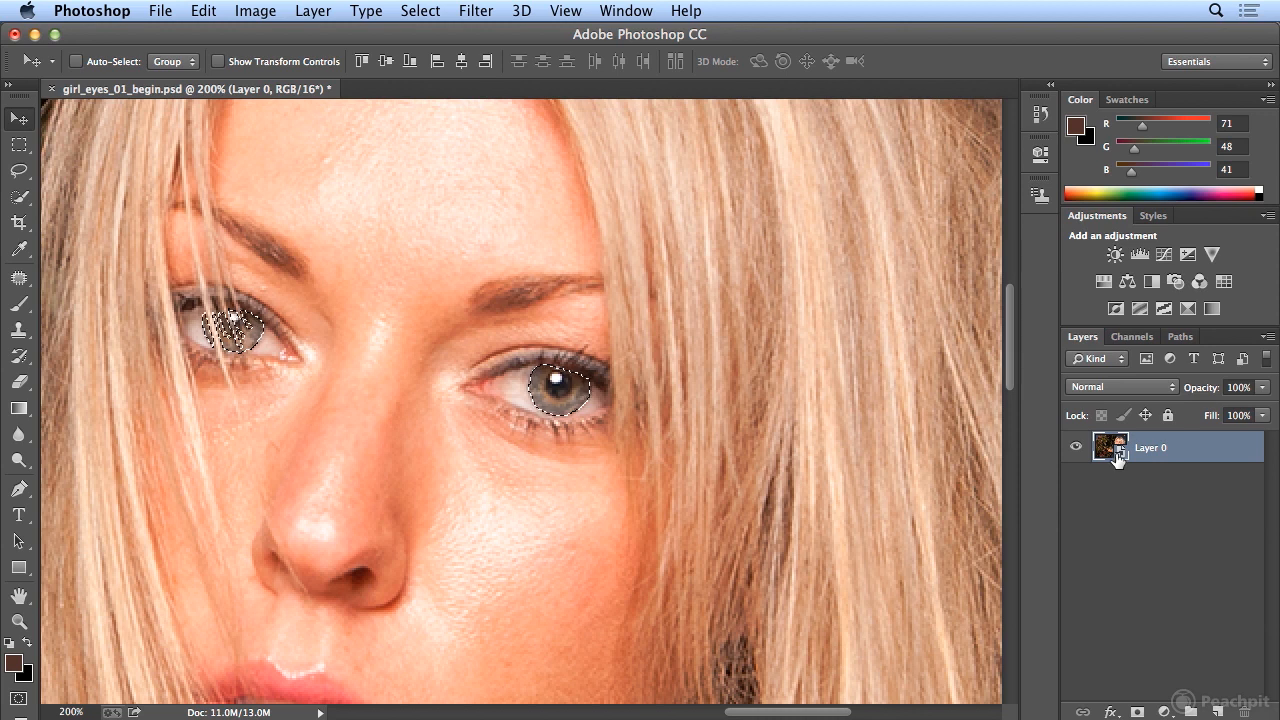
# - Rename the smart object layer to 'model'
pyautogui.doubleClick(1148, 447)
pyautogui.write('model')
pyautogui.press('Return')
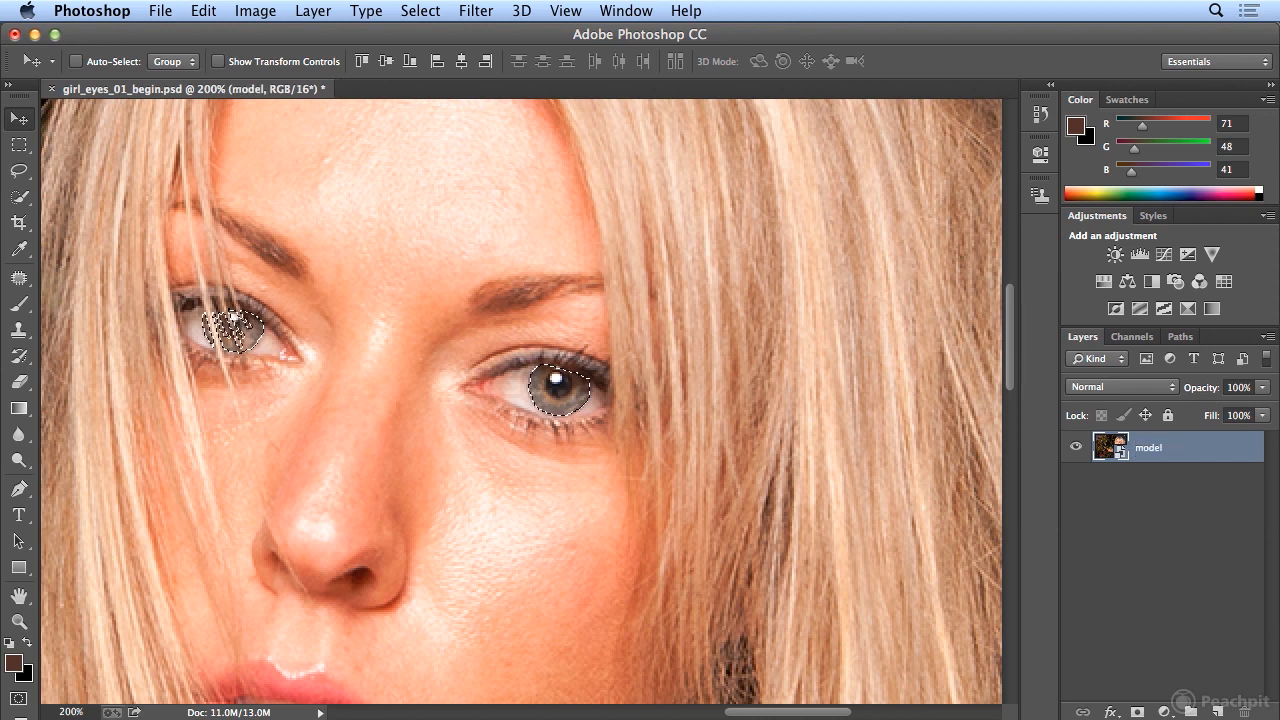
# - Open Filter > Sharpen > Unsharp Mask to preview sharpening on the irises
pyautogui.click(487, 10)
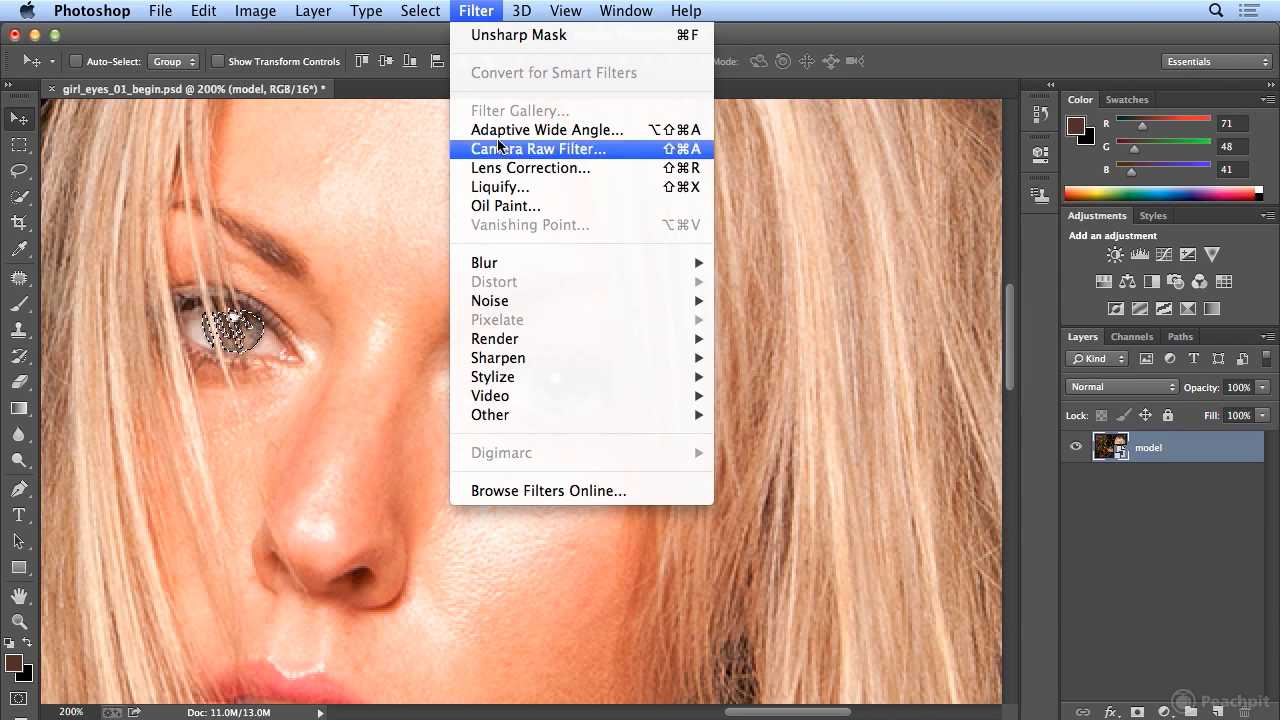
pyautogui.moveTo(545, 357)
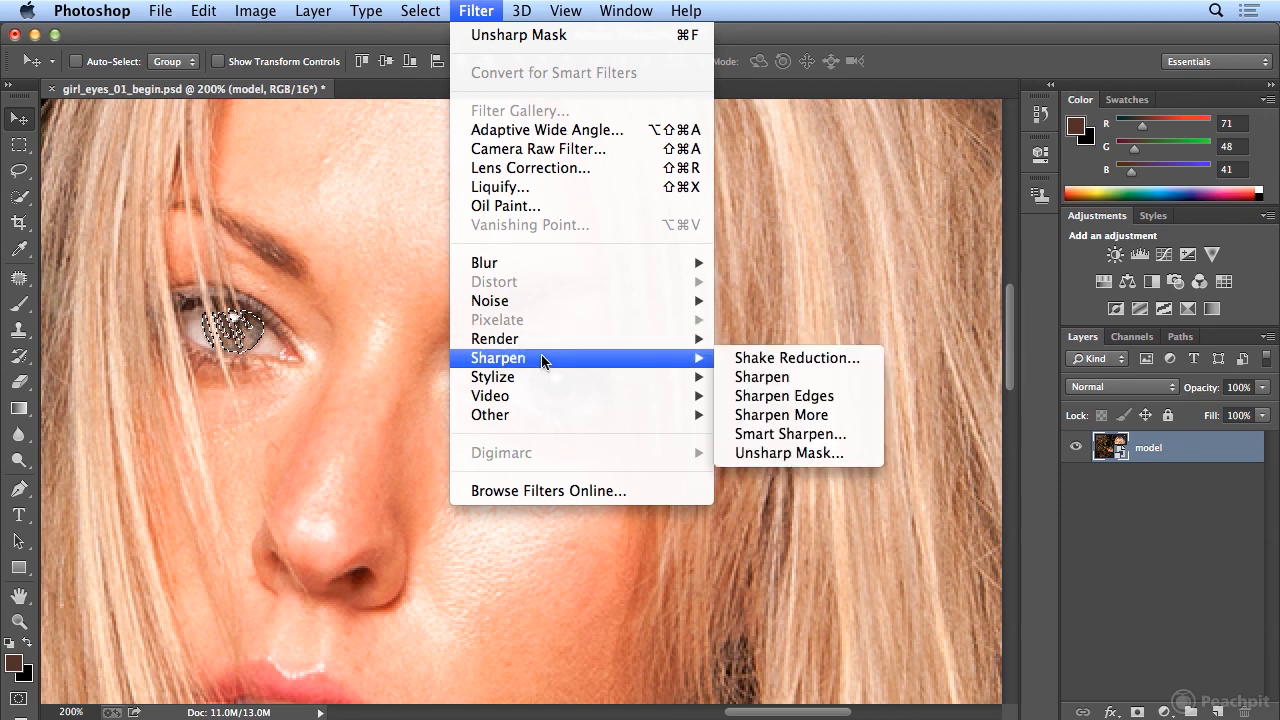
pyautogui.click(808, 455)
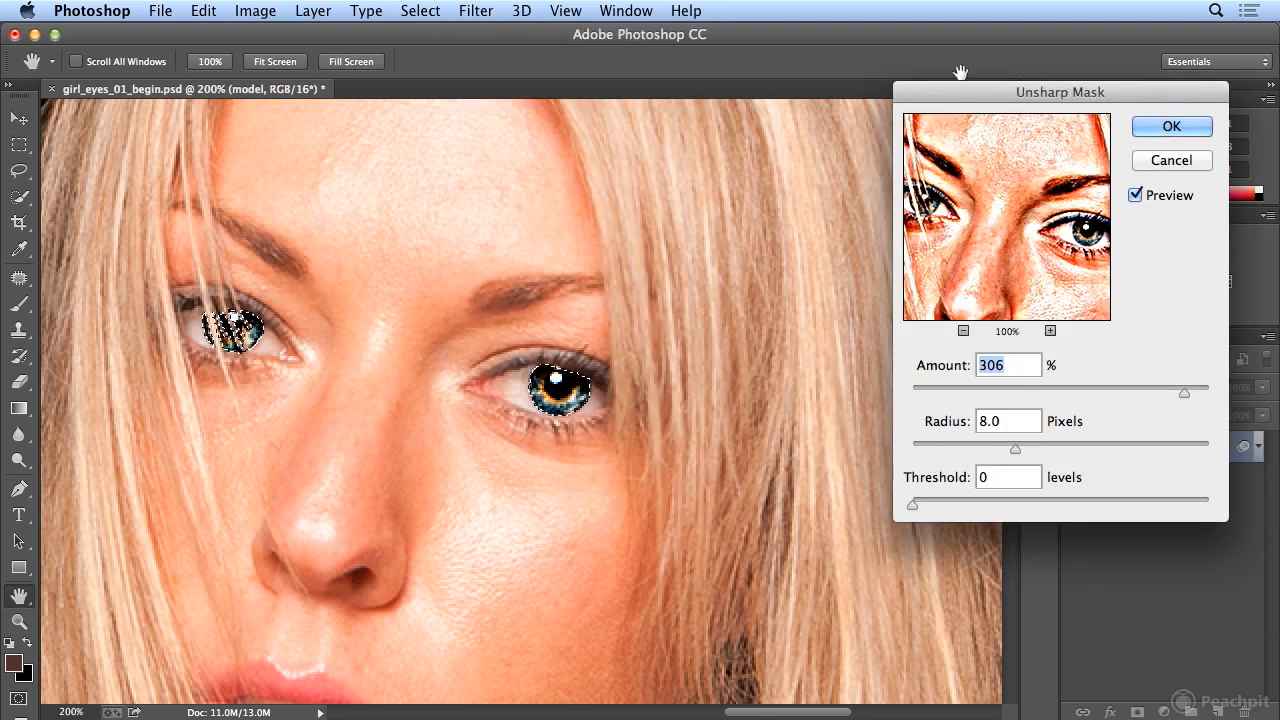
# - Try initial Unsharp Mask values, reaching Amount about 109% and Radius 1.0 pixel
pyautogui.moveTo(963, 104); pyautogui.dragTo(863, 115)
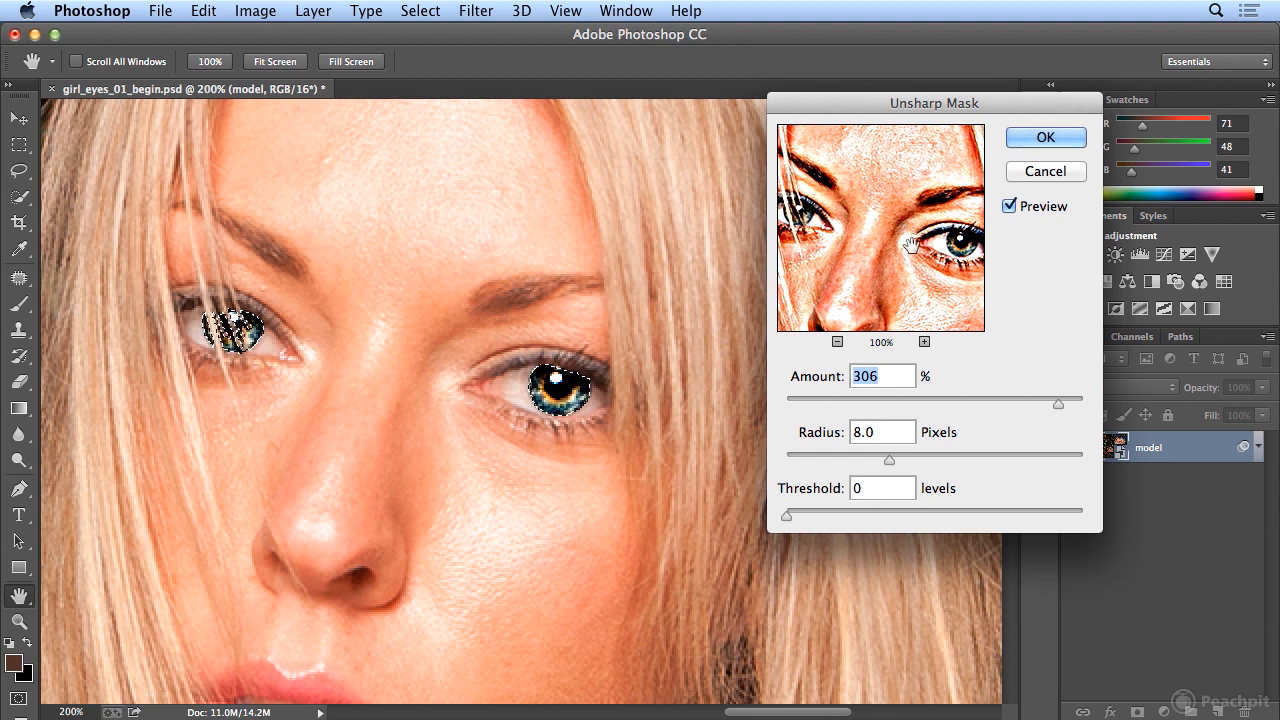
pyautogui.moveTo(1056, 401); pyautogui.dragTo(856, 404)
pyautogui.moveTo(888, 458); pyautogui.dragTo(807, 458)
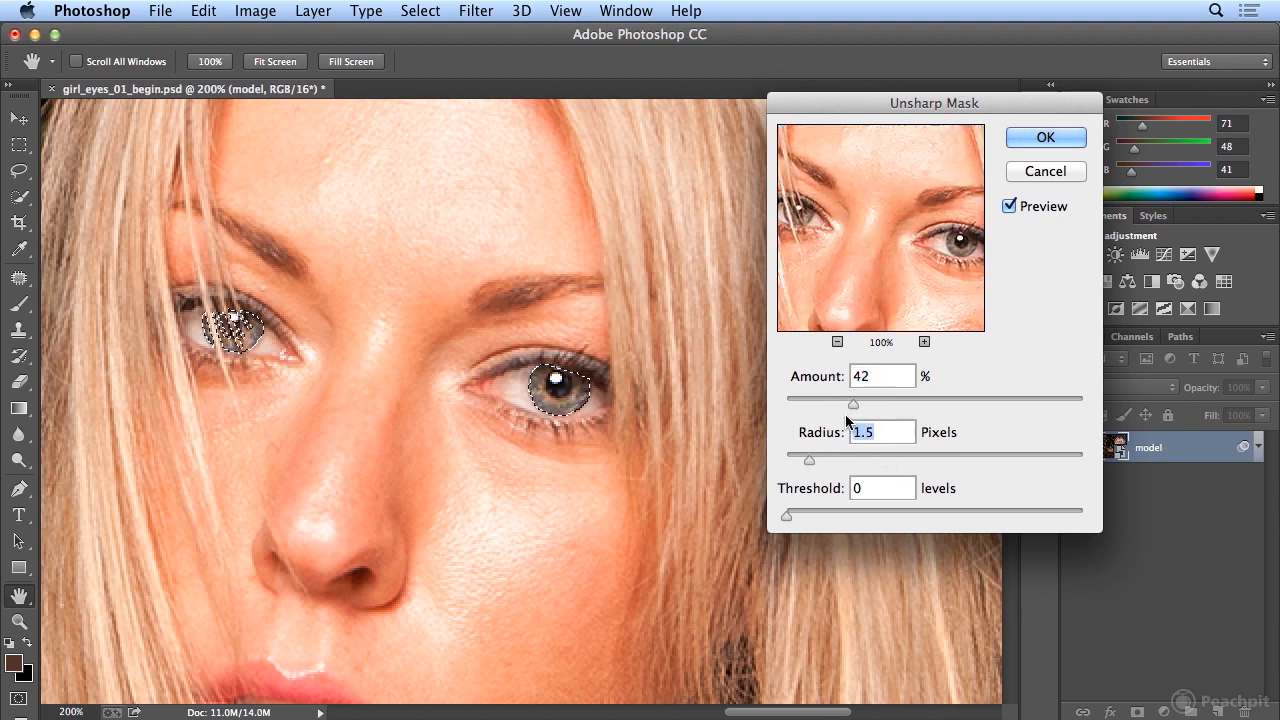
pyautogui.moveTo(853, 411); pyautogui.dragTo(863, 408)
pyautogui.moveTo(810, 459); pyautogui.dragTo(800, 460)
pyautogui.moveTo(863, 406); pyautogui.dragTo(1041, 404)
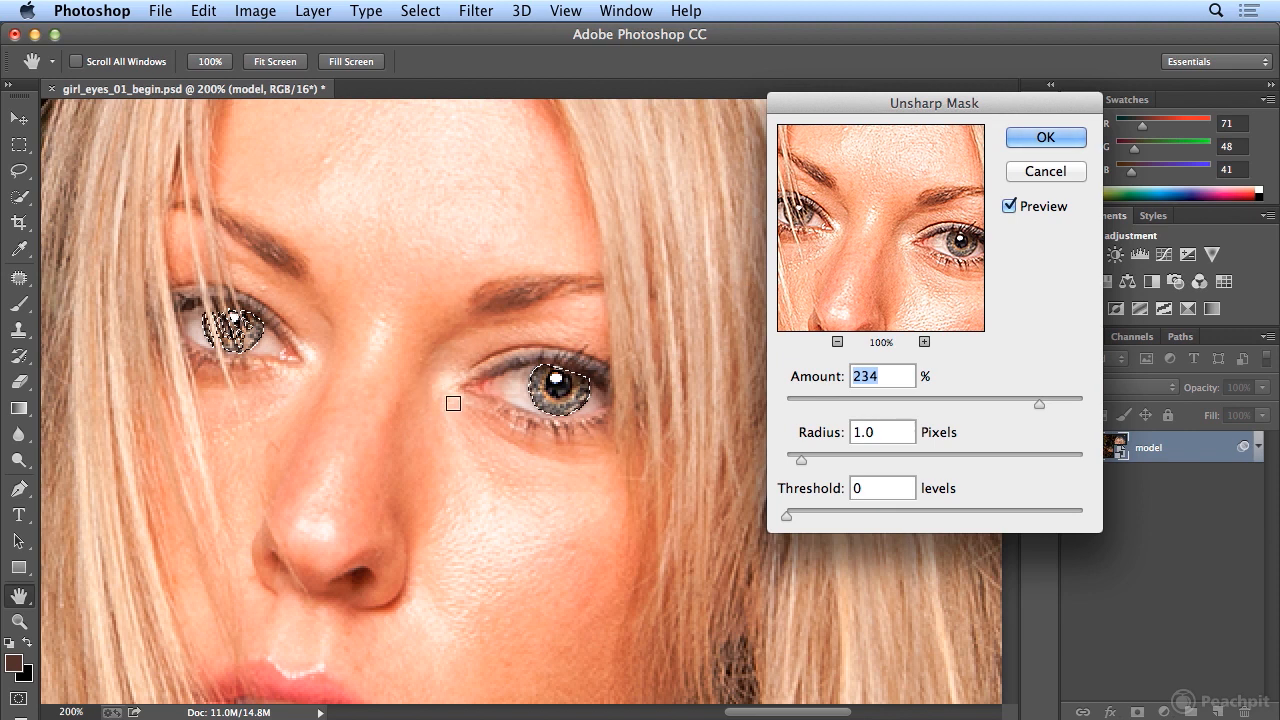
# - Hide the selection edges, settle on Amount 259% and Radius 6.7 pixels, and apply
pyautogui.click(563, 11)
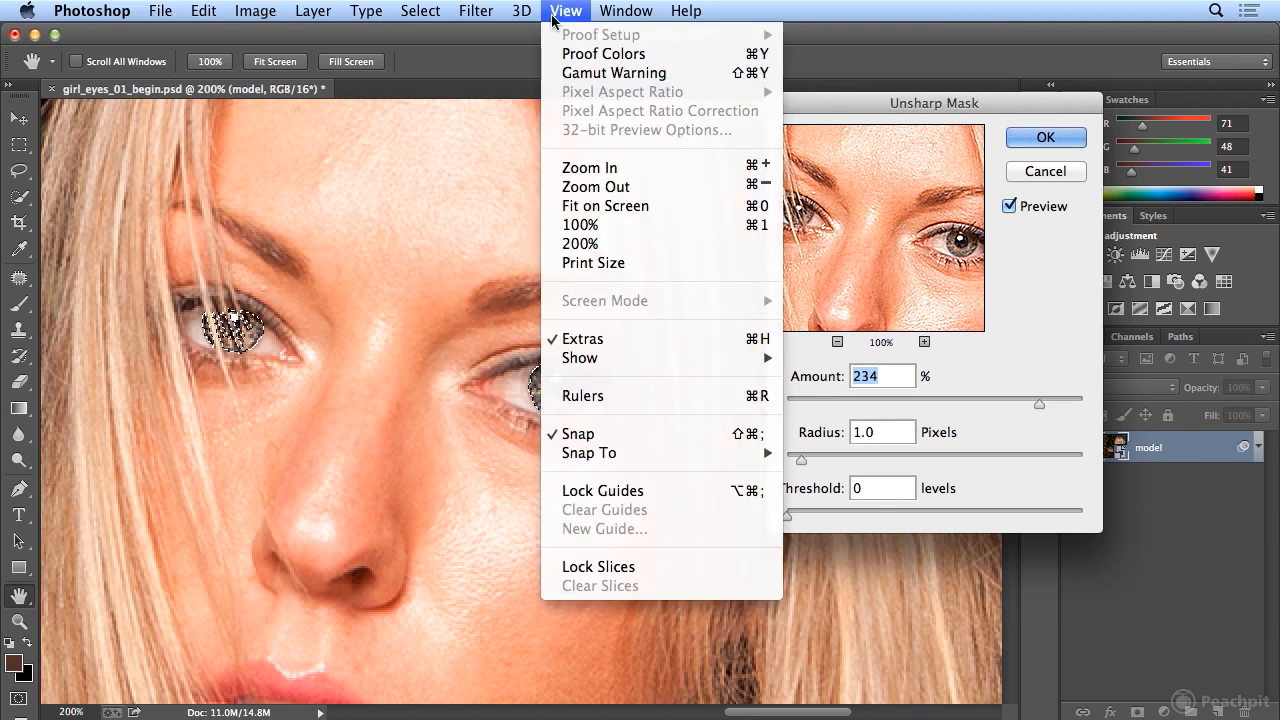
pyautogui.click(618, 344)
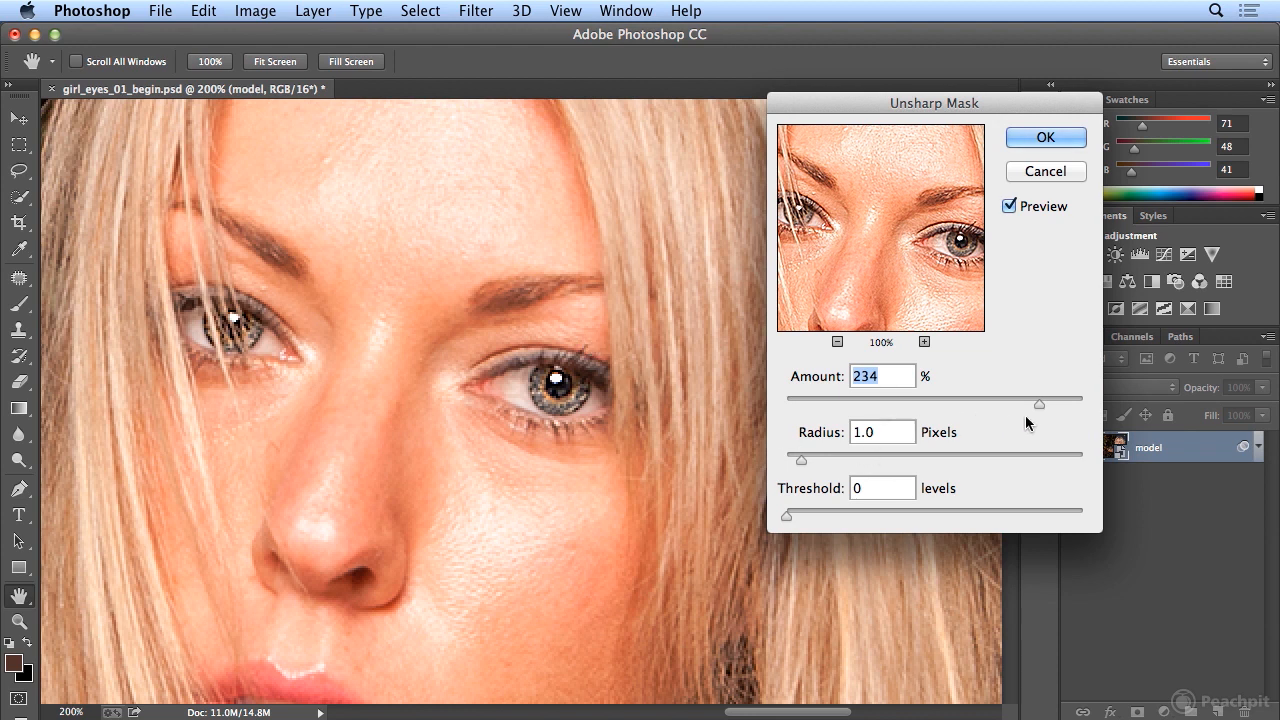
pyautogui.moveTo(1040, 404); pyautogui.dragTo(989, 404)
pyautogui.moveTo(989, 402); pyautogui.dragTo(1048, 404)
pyautogui.moveTo(810, 460); pyautogui.dragTo(845, 457)
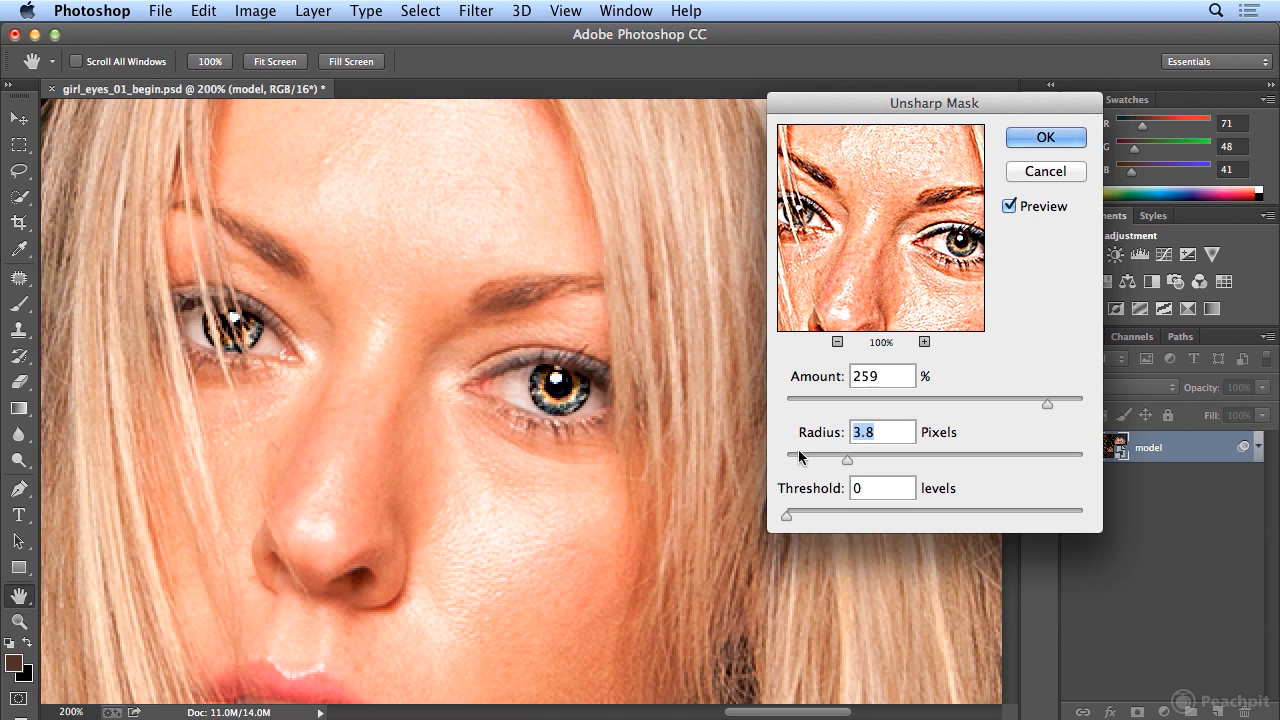
pyautogui.moveTo(844, 460); pyautogui.dragTo(908, 458)
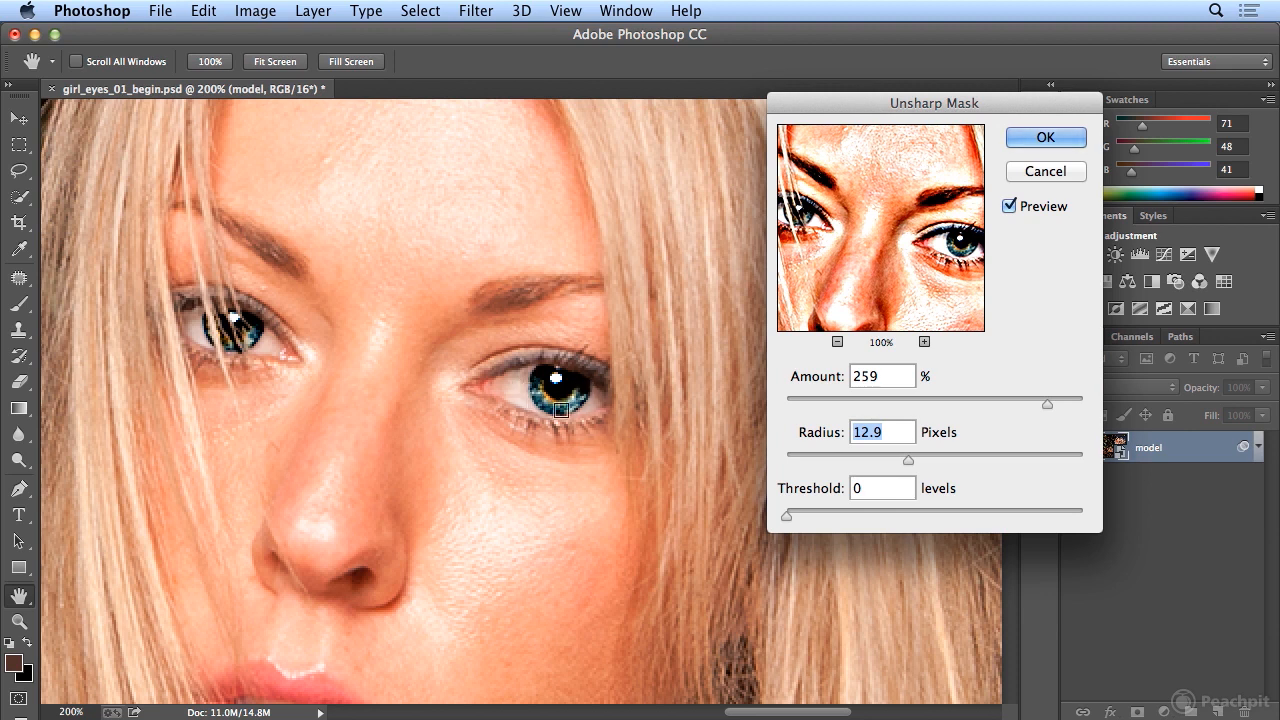
pyautogui.moveTo(905, 457); pyautogui.dragTo(800, 454)
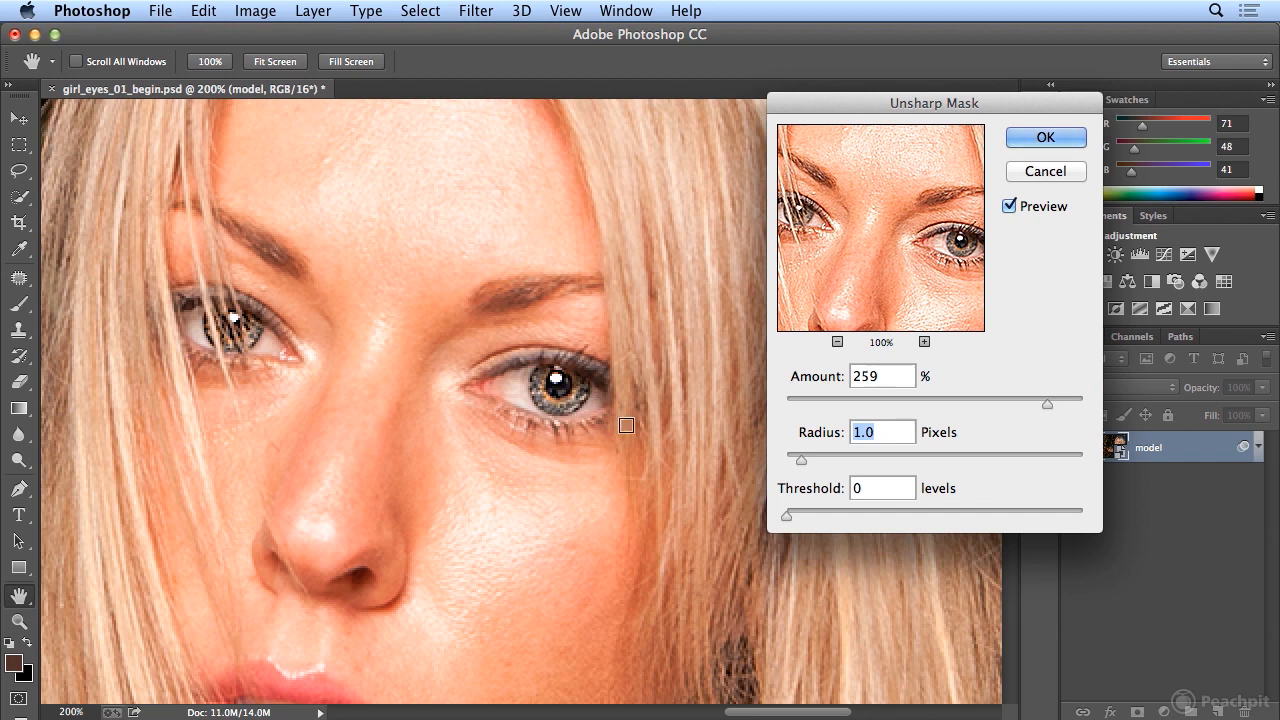
pyautogui.moveTo(801, 459); pyautogui.dragTo(880, 451)
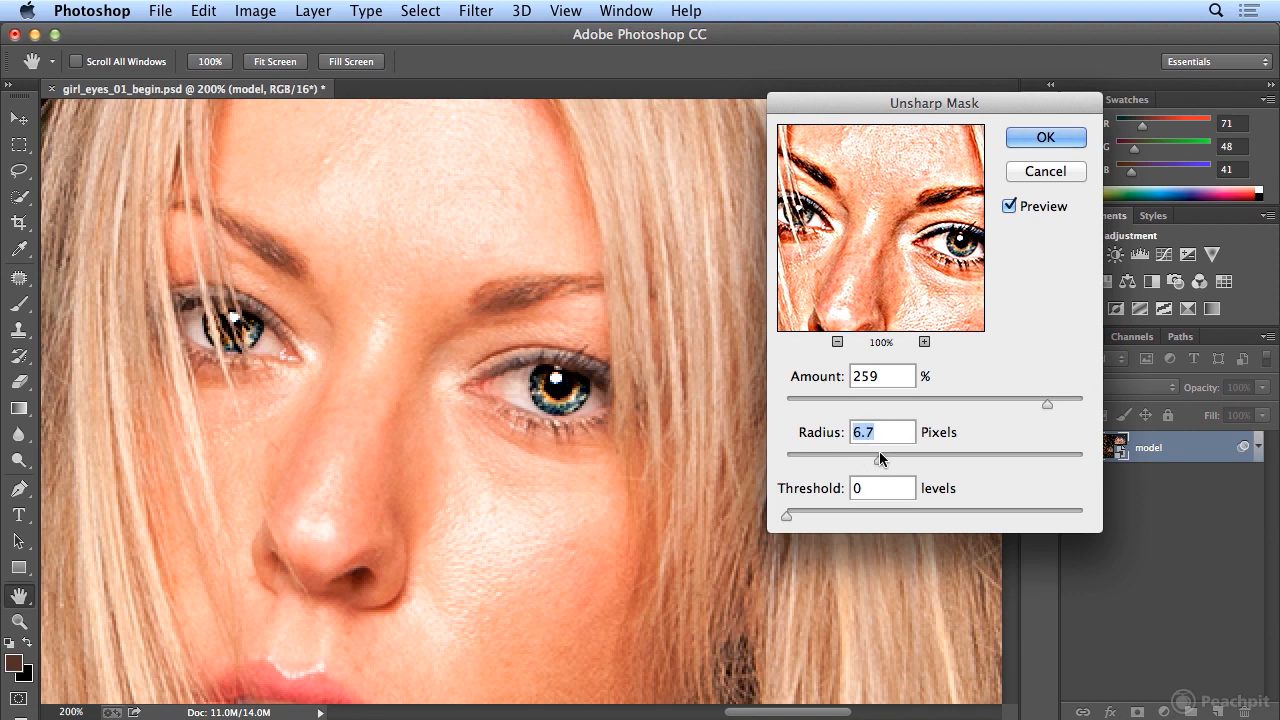
pyautogui.click(1045, 138)
pyautogui.press('super+minus')
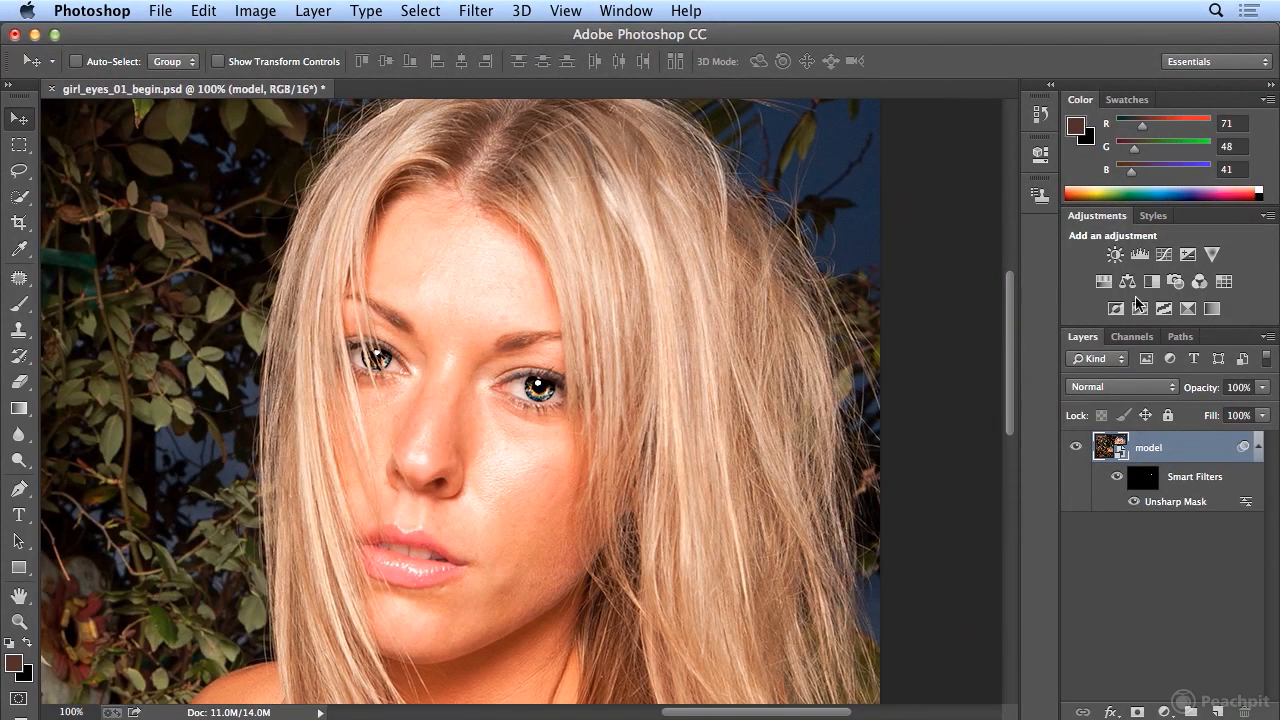
pyautogui.click(1134, 502)
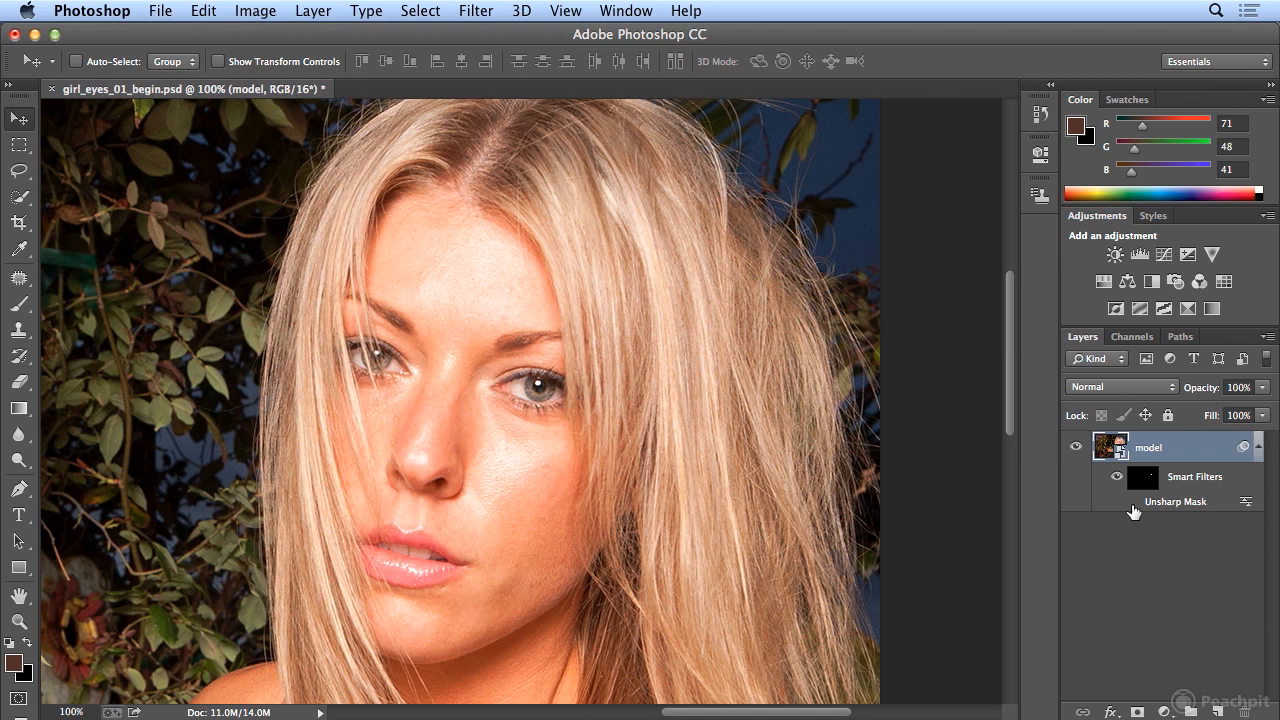
pyautogui.click(1134, 503)
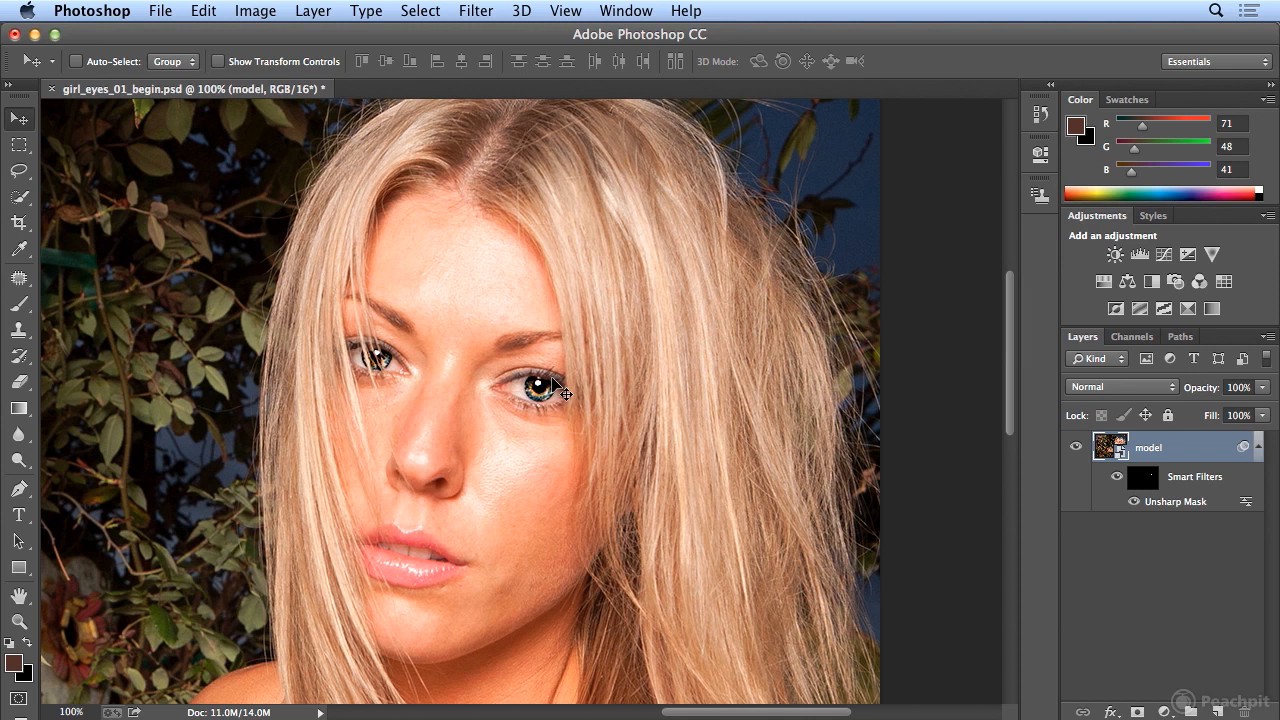
# - Load the eyelashes channel as the new selection
pyautogui.click(435, 11)
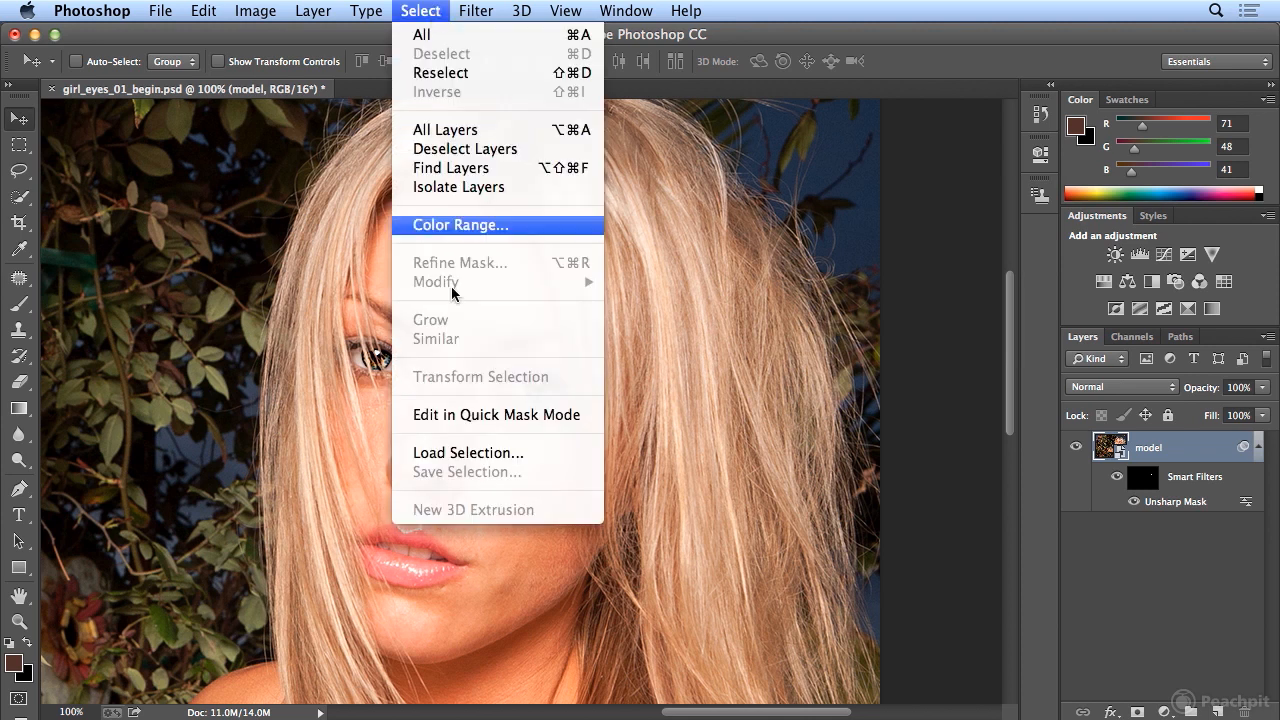
pyautogui.click(478, 445)
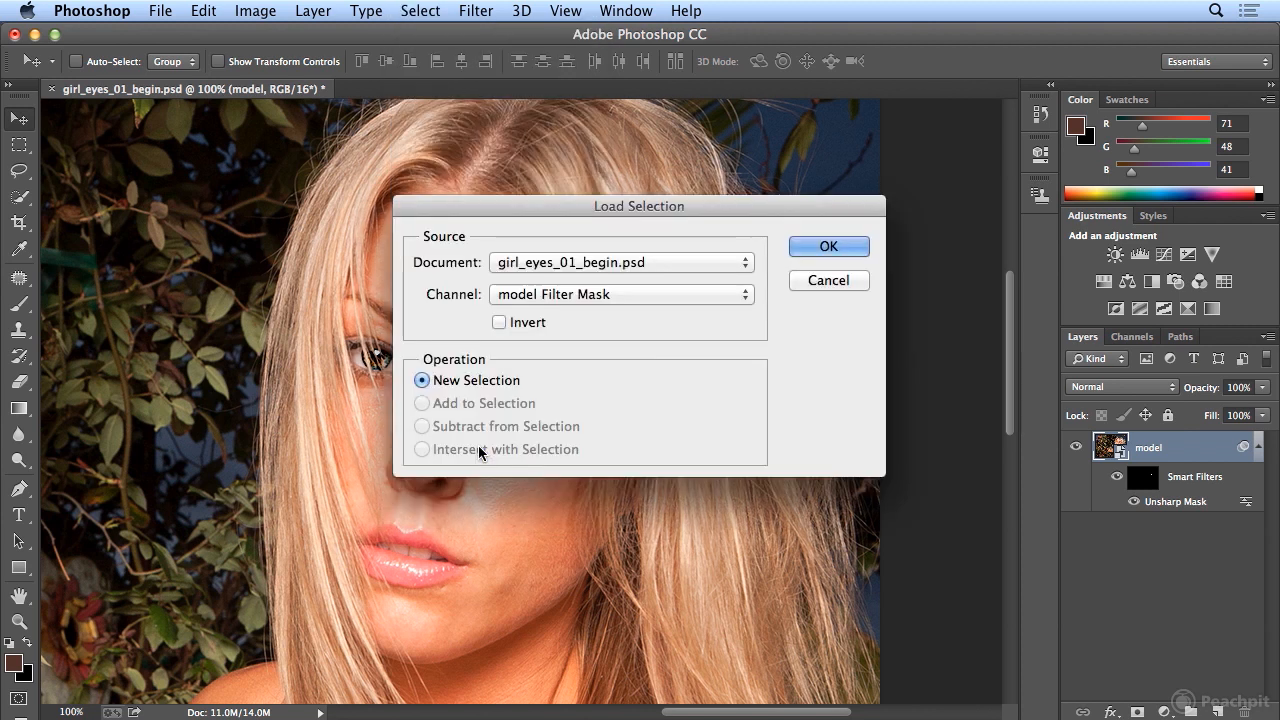
pyautogui.click(585, 295)
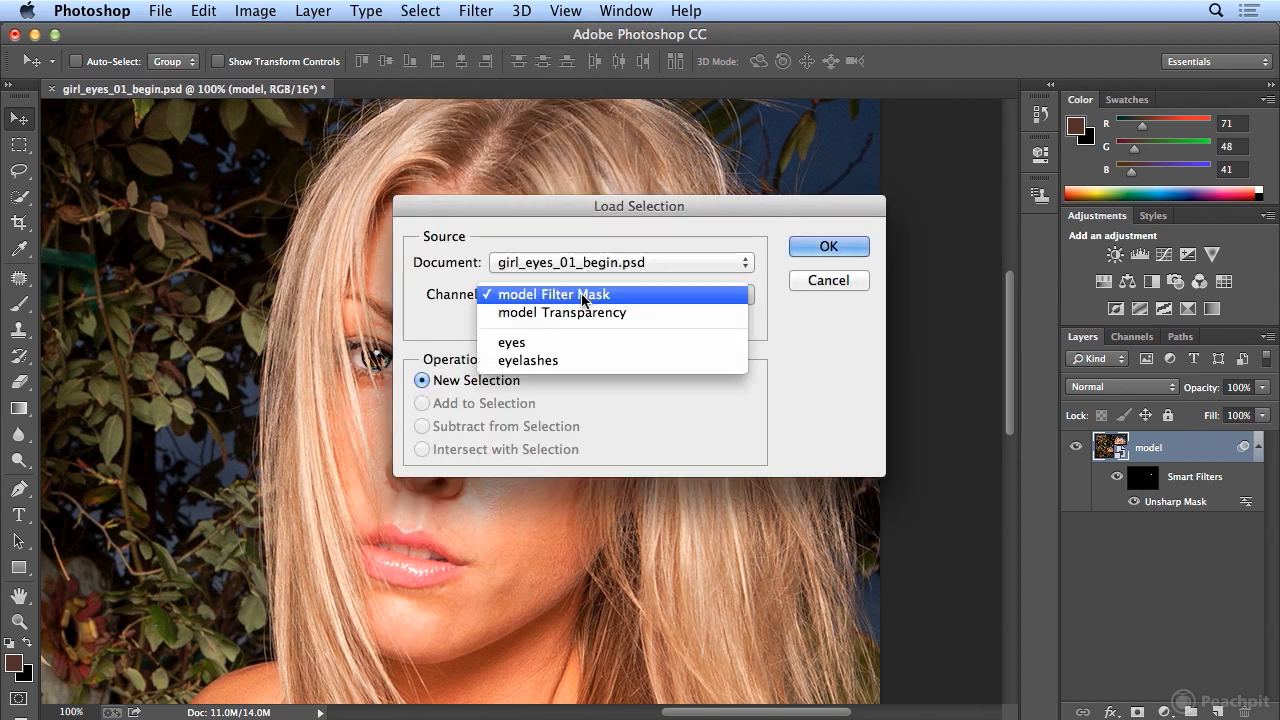
pyautogui.click(580, 362)
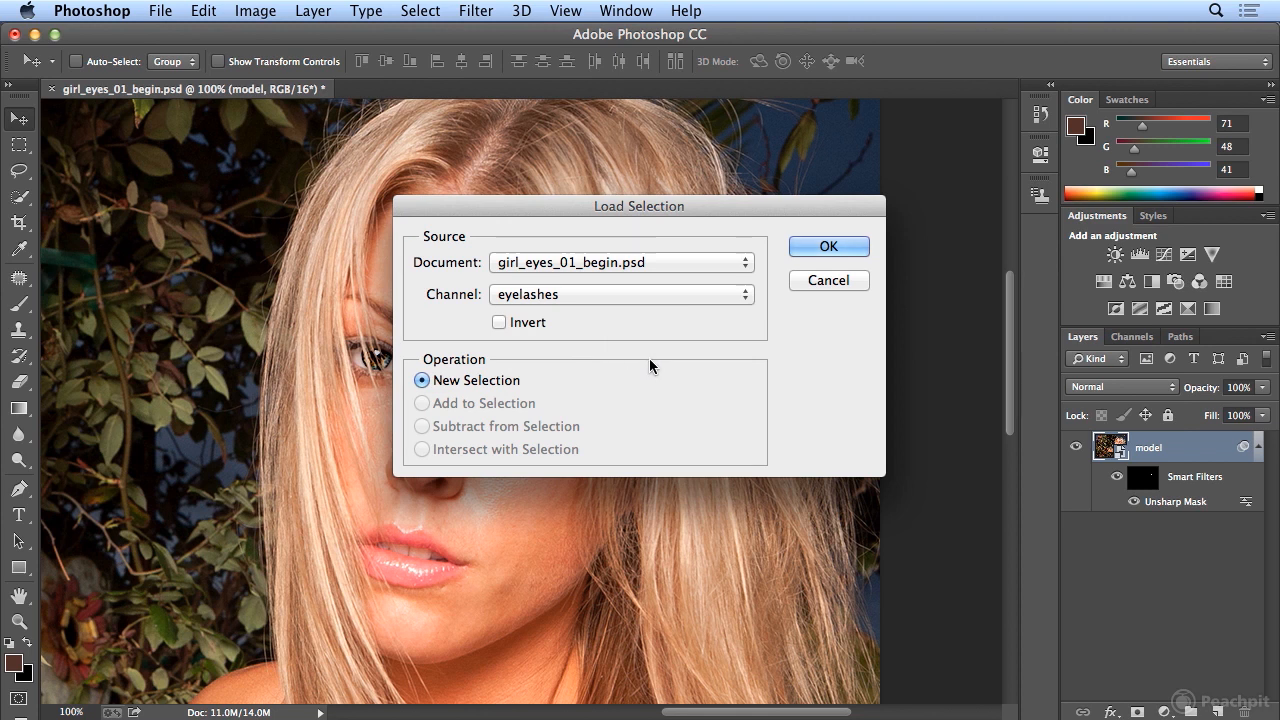
pyautogui.click(807, 246)
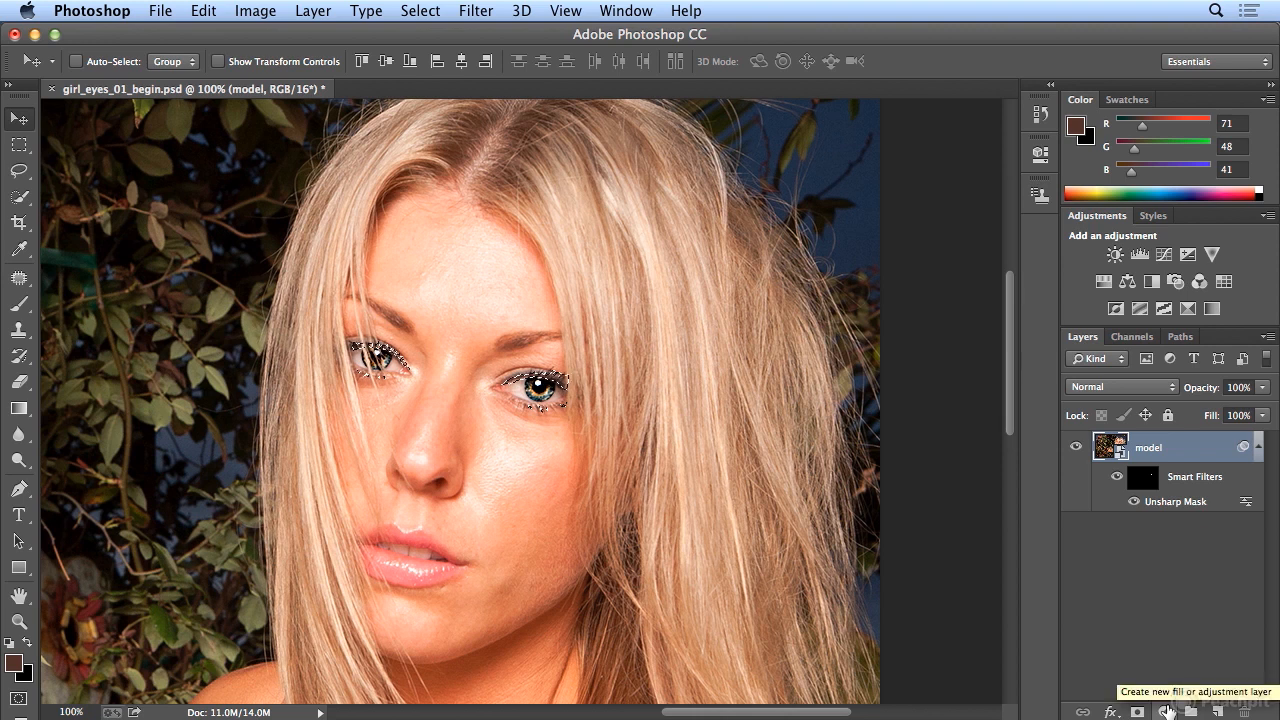
# - Add a lash-masked Levels adjustment with input levels 31, 0.55 and 255
pyautogui.click(1167, 710)
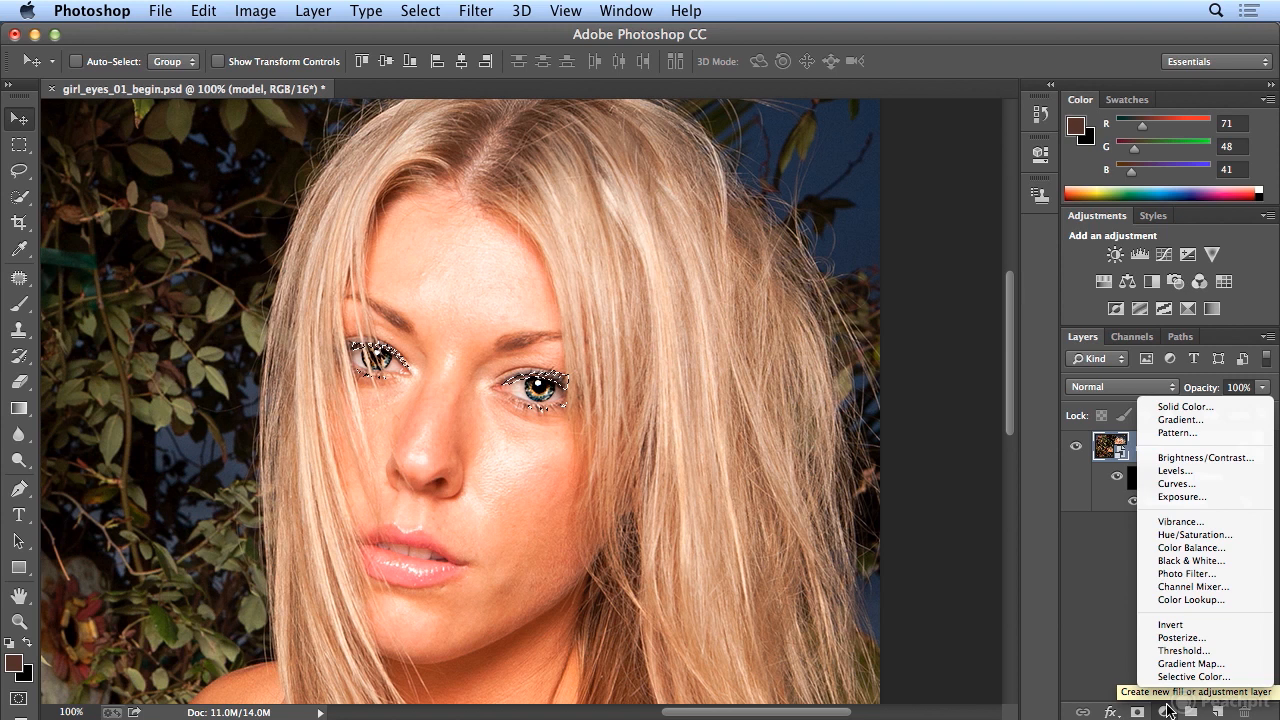
pyautogui.click(1195, 469)
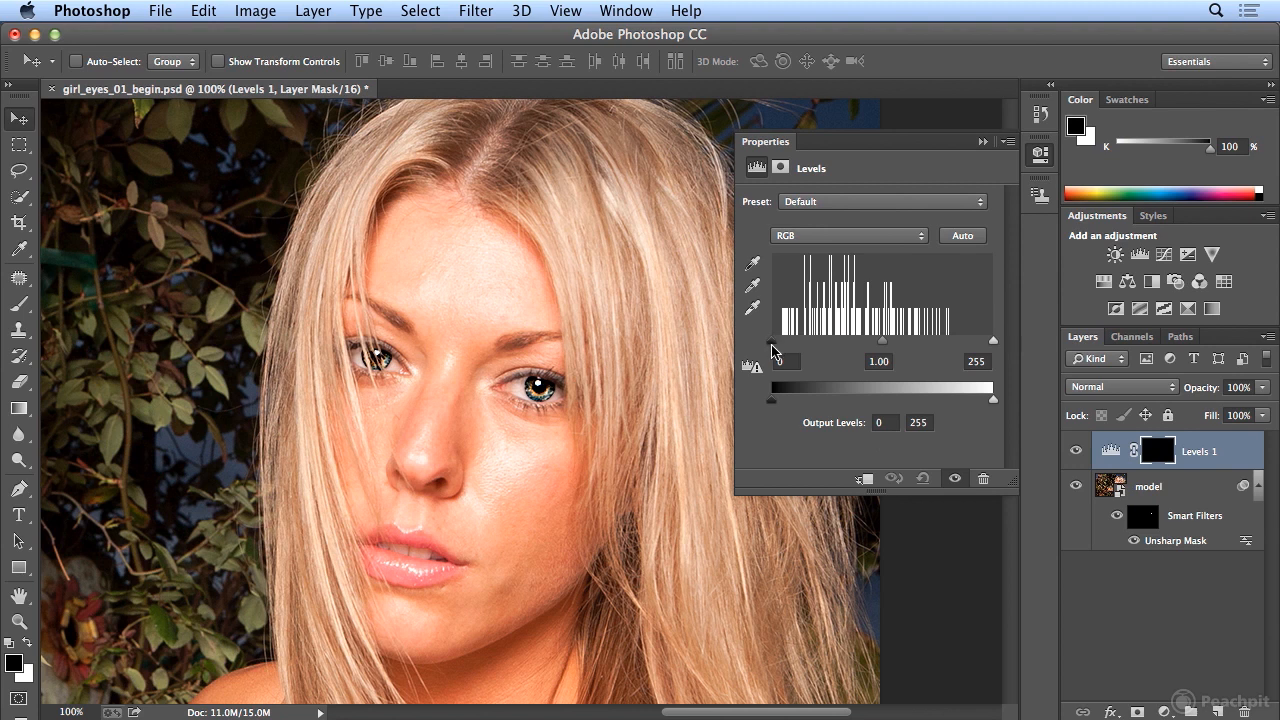
pyautogui.moveTo(777, 348); pyautogui.dragTo(818, 350)
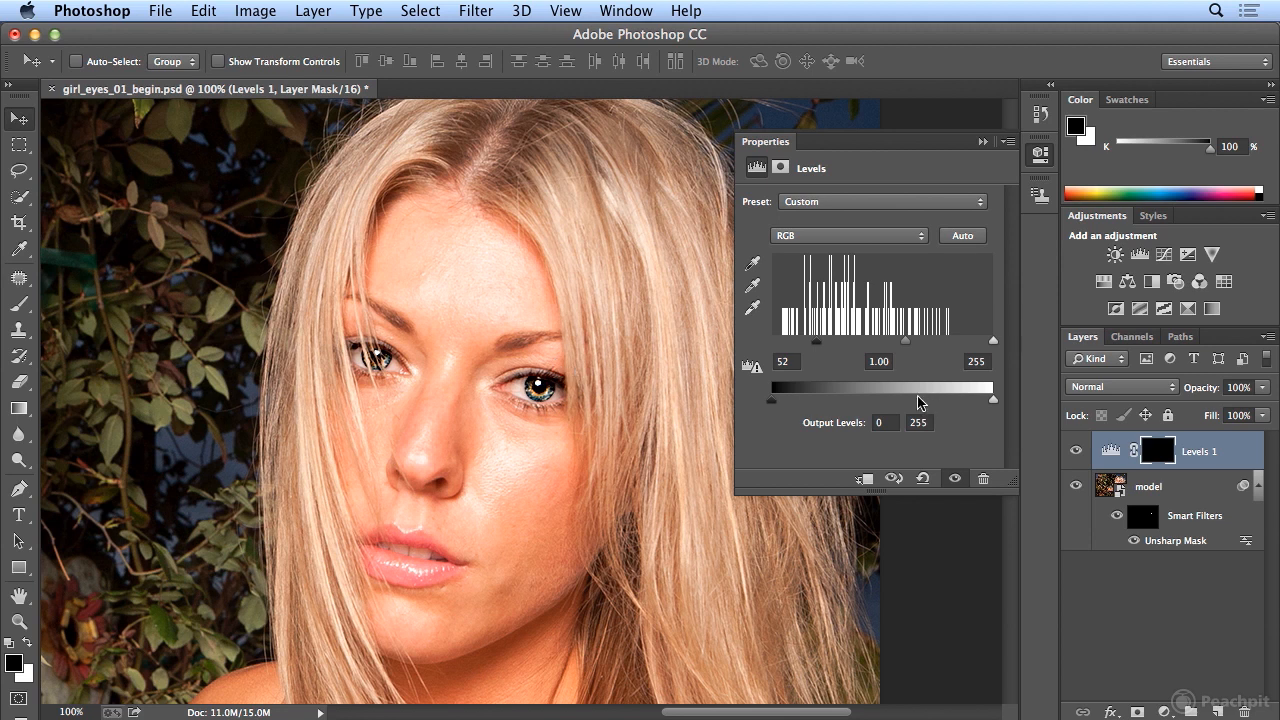
pyautogui.moveTo(818, 349); pyautogui.dragTo(791, 348)
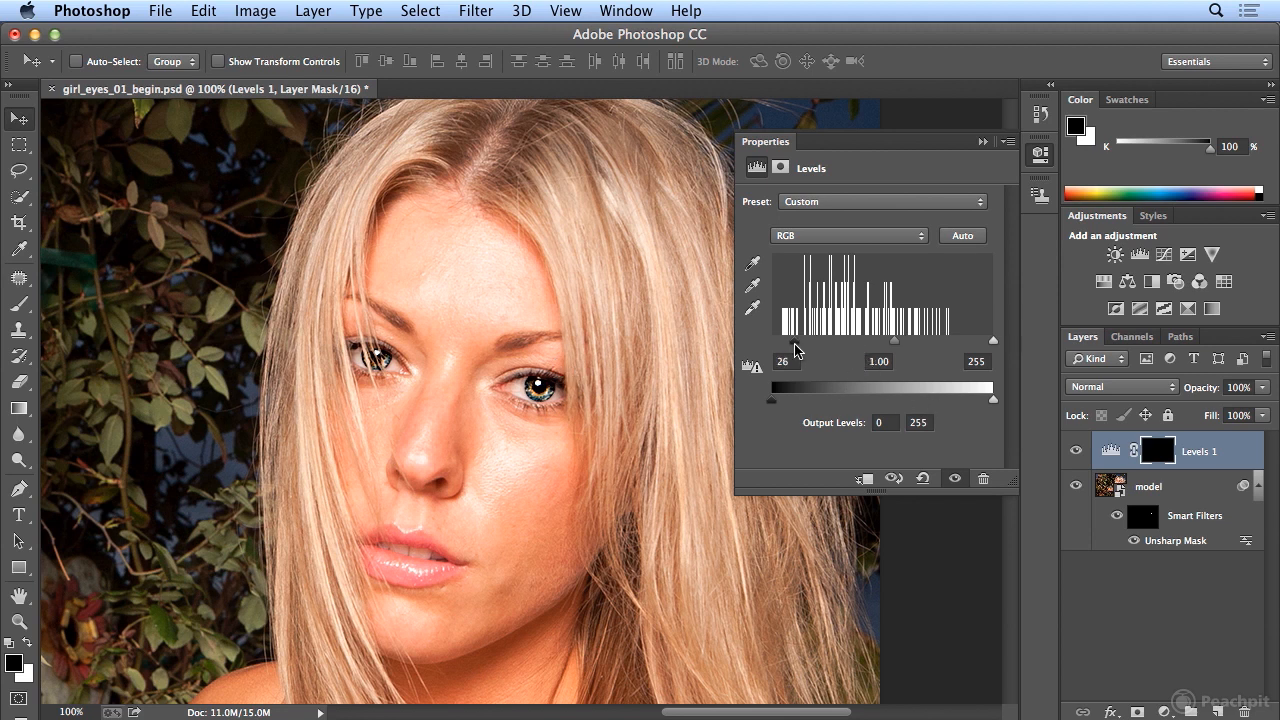
pyautogui.moveTo(895, 344); pyautogui.dragTo(929, 350)
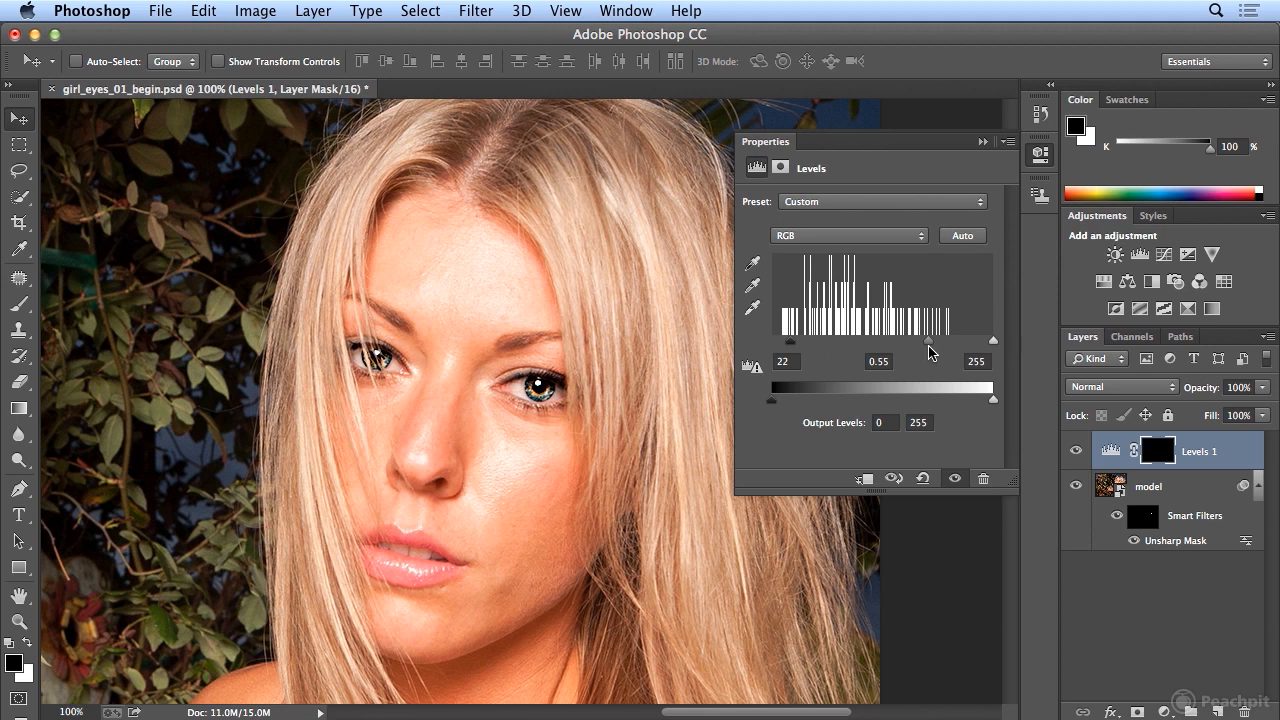
pyautogui.moveTo(790, 342)
pyautogui.mouseDown()
pyautogui.moveTo(758, 350)
pyautogui.moveTo(790, 348)
pyautogui.mouseUp()
pyautogui.moveTo(799, 349); pyautogui.dragTo(801, 349)
# - Close the Levels properties, zoom out, and toggle Unsharp Mask and Levels 1 to compare
pyautogui.click(1041, 155)
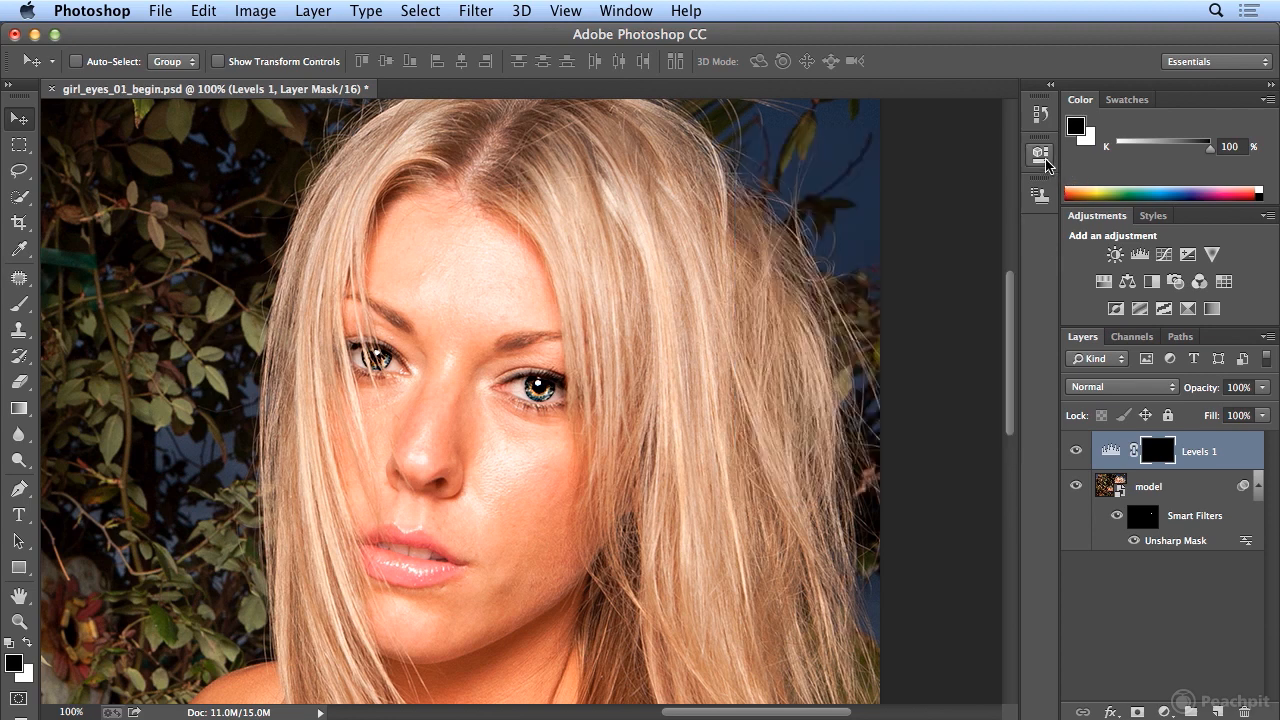
pyautogui.press('super+minus')
pyautogui.press('super+minus')
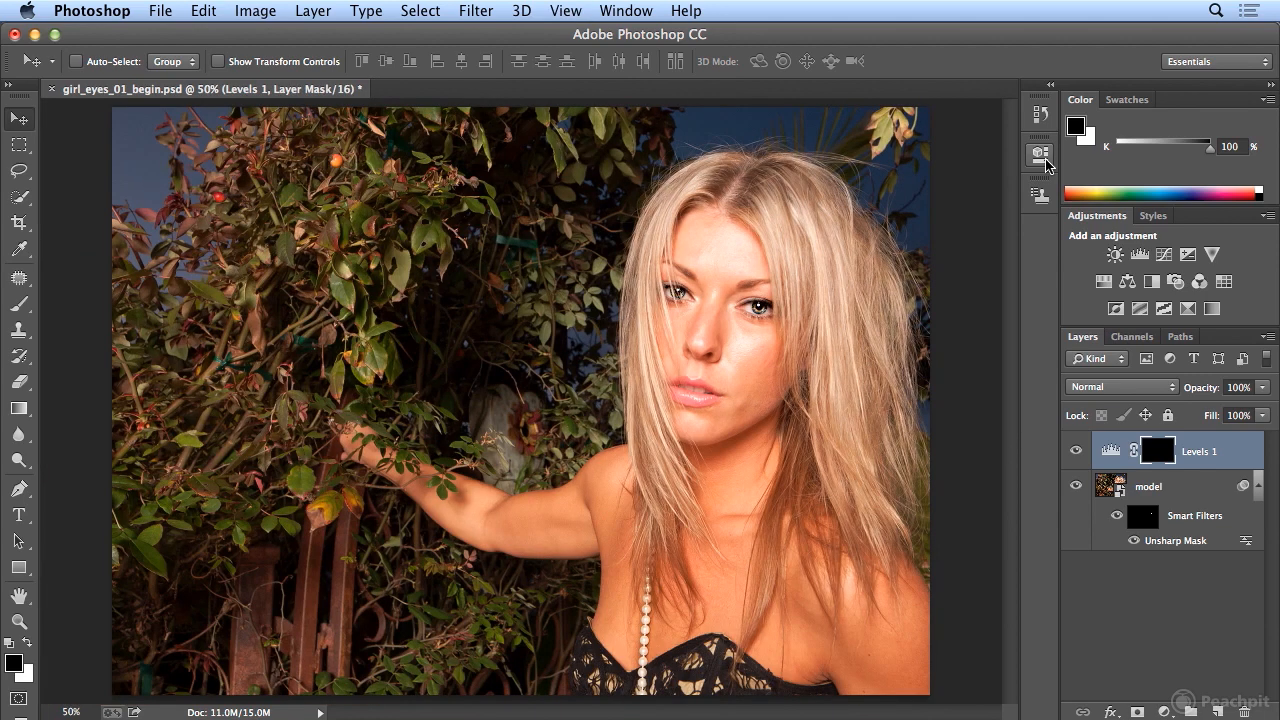
pyautogui.click(1134, 543)
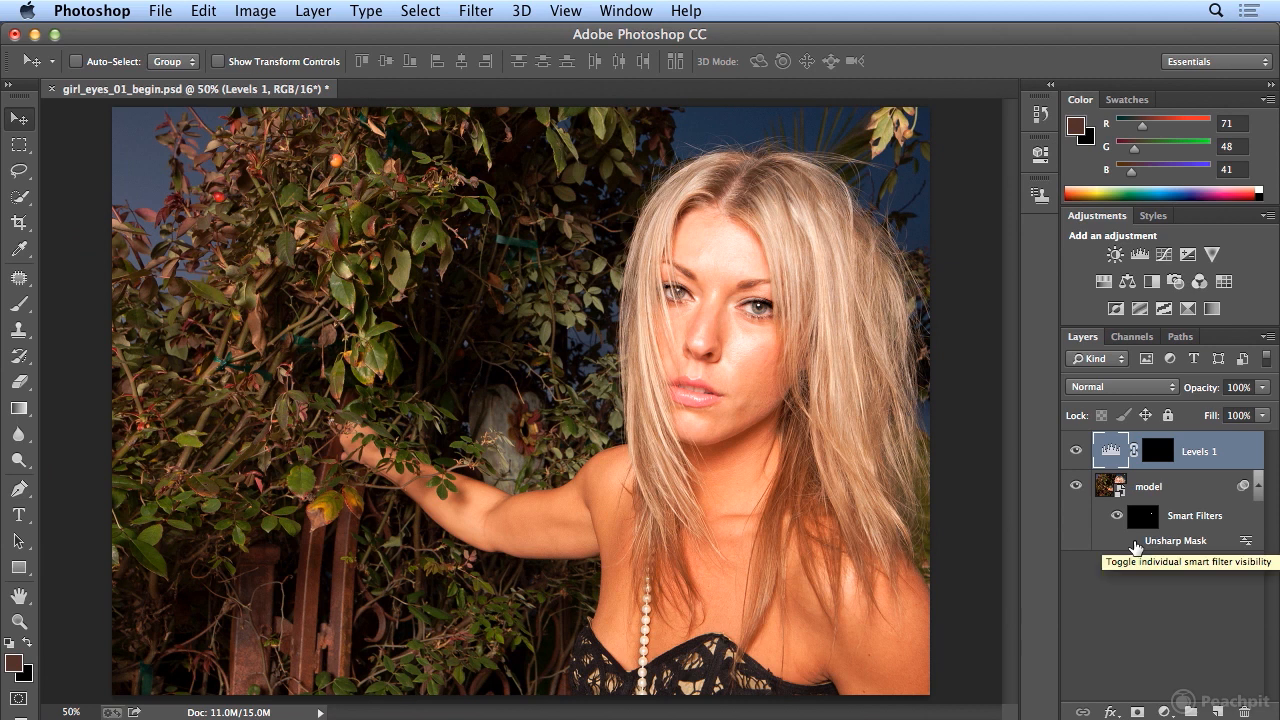
pyautogui.click(1076, 451)
pyautogui.click(1076, 451)
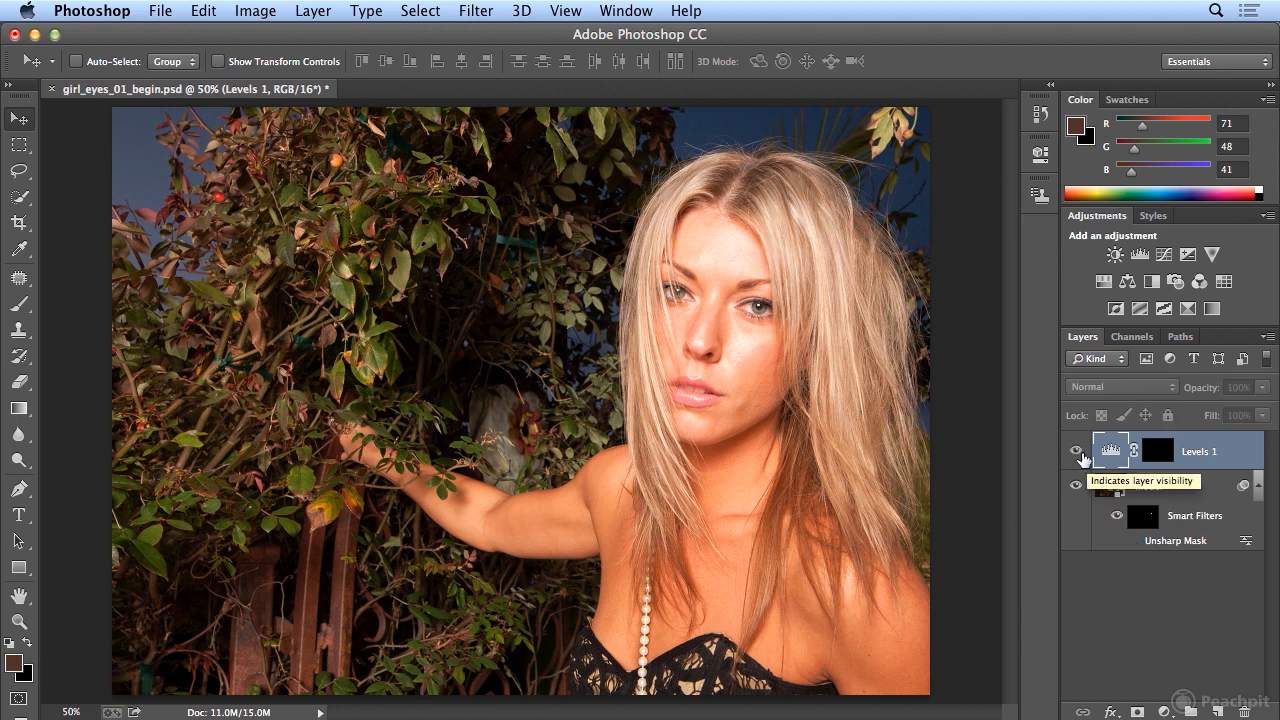
pyautogui.click(1076, 451)
pyautogui.click(1076, 451)
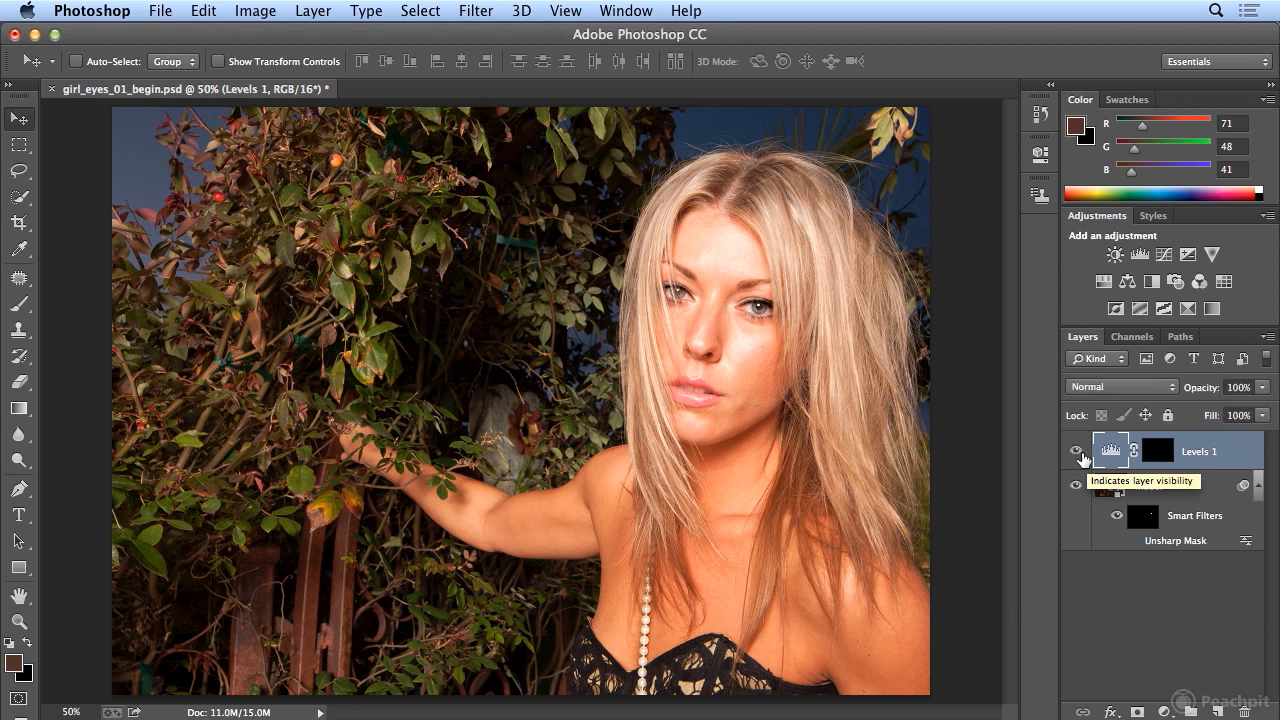
pyautogui.click(1137, 541)
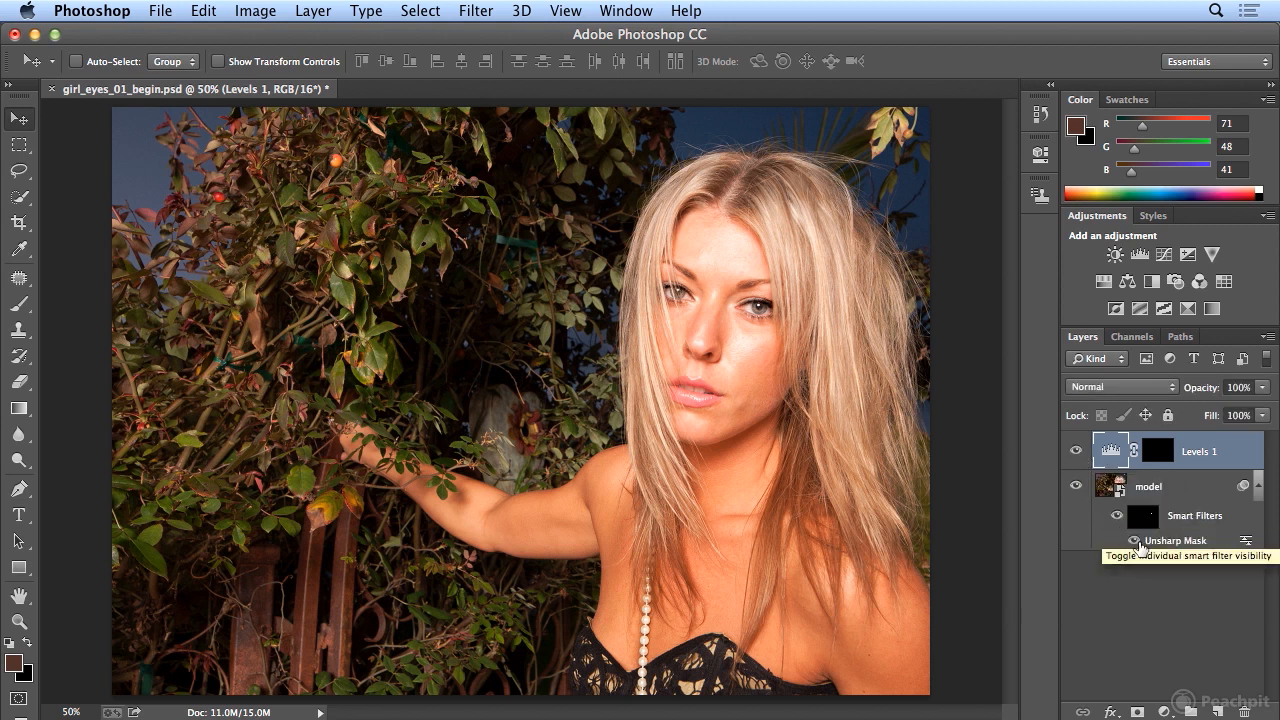